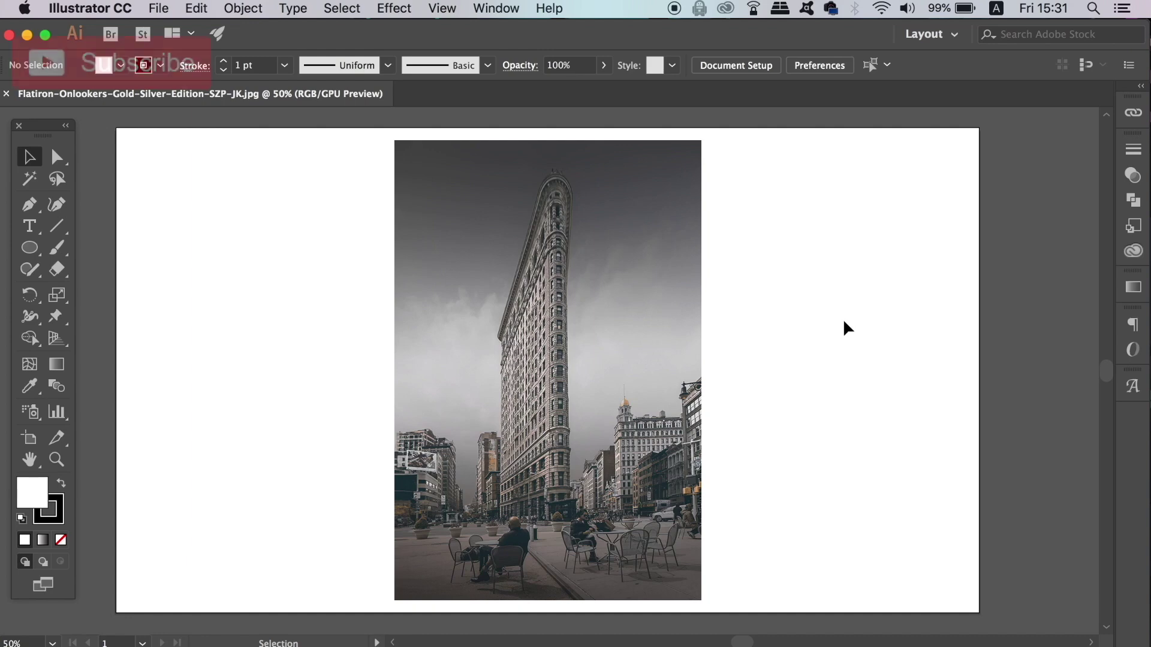
{"action": "left_click", "coordinate": [470, 262]}
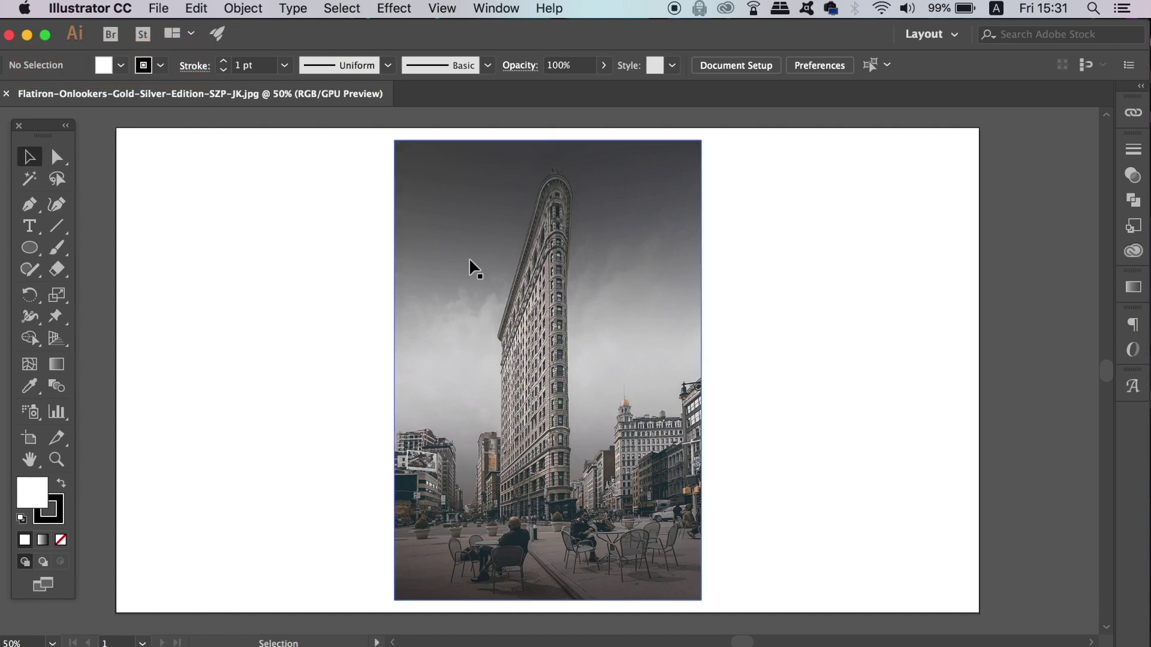
{"action": "left_click", "coordinate": [159, 9]}
{"action": "left_click", "coordinate": [680, 117]}
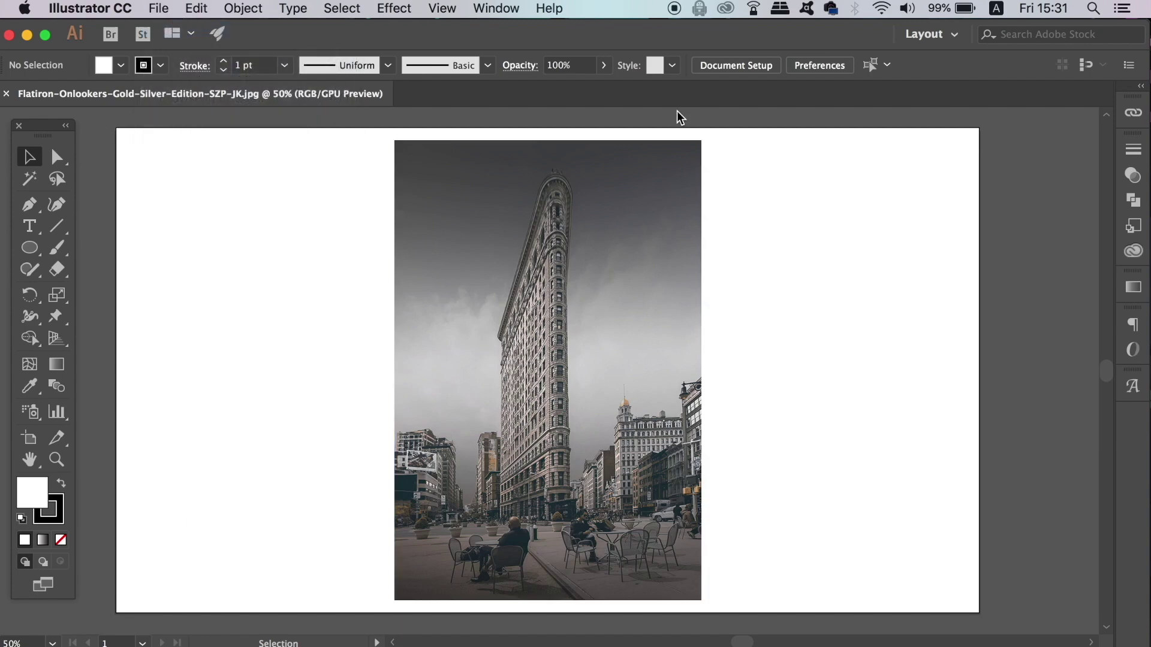
Start a new document in millimetres with portrait orientation and set its size to A3.
{"action": "key", "text": "super+n"}
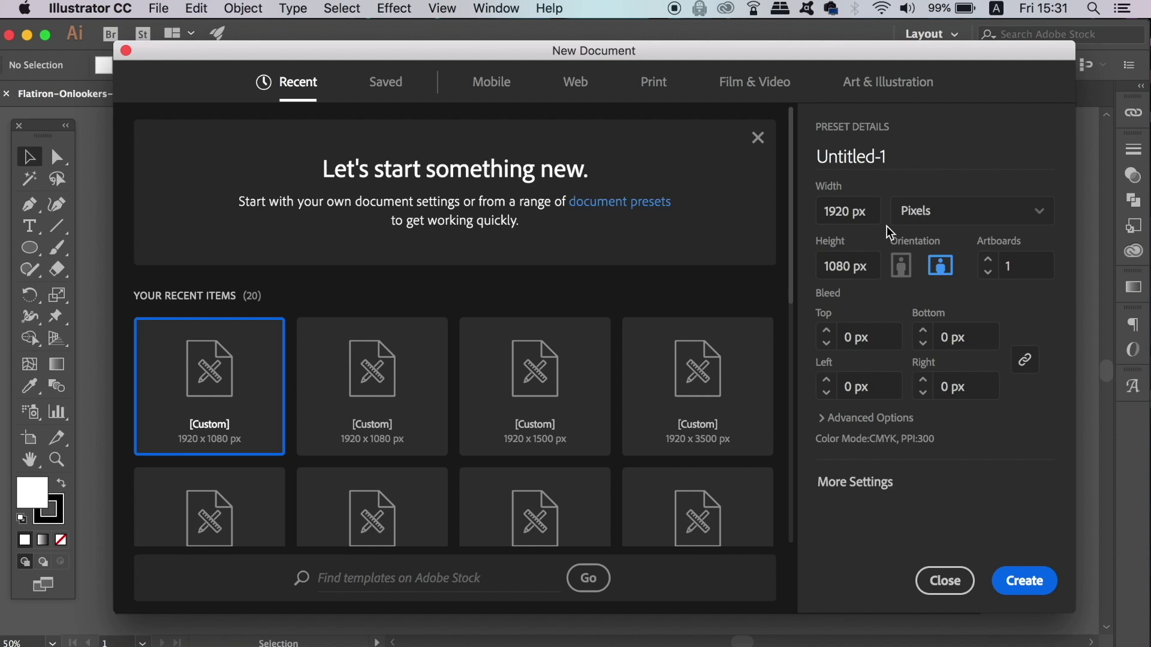
{"action": "left_click", "coordinate": [959, 219]}
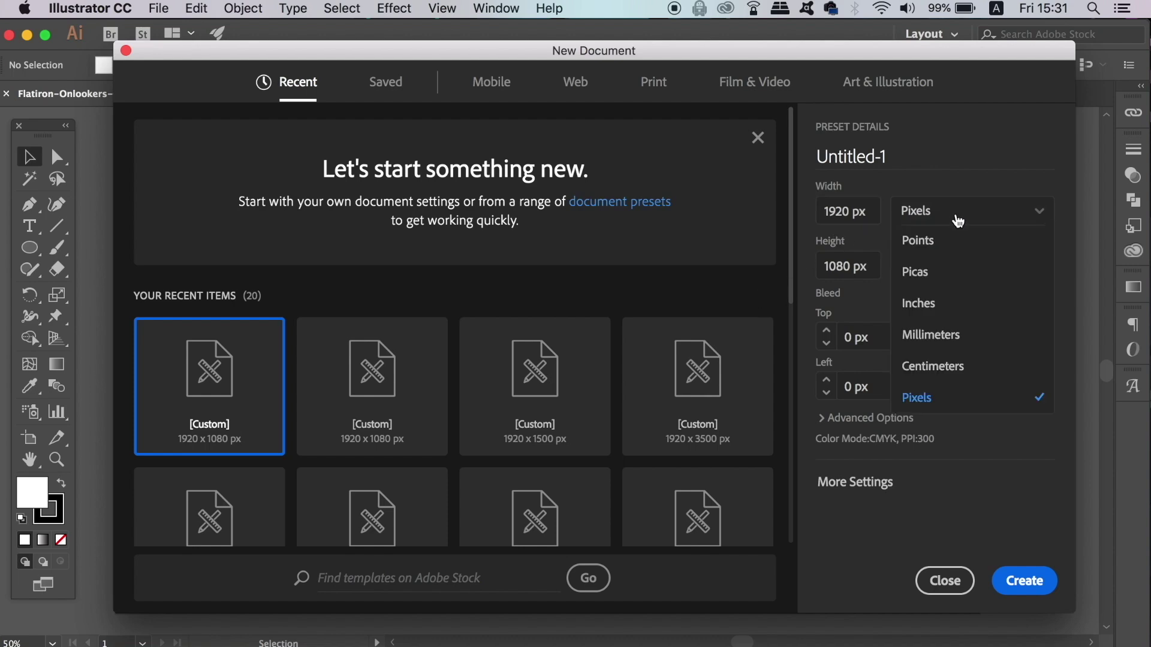
{"action": "left_click", "coordinate": [951, 334]}
{"action": "left_click", "coordinate": [902, 268]}
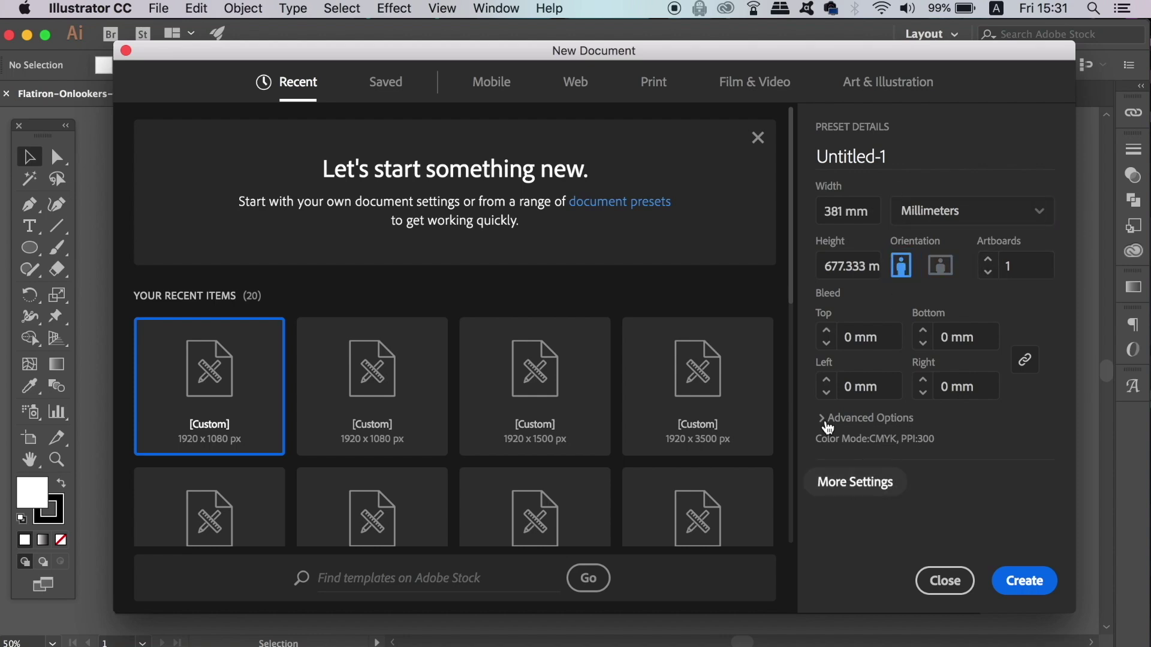
{"action": "left_click", "coordinate": [842, 482]}
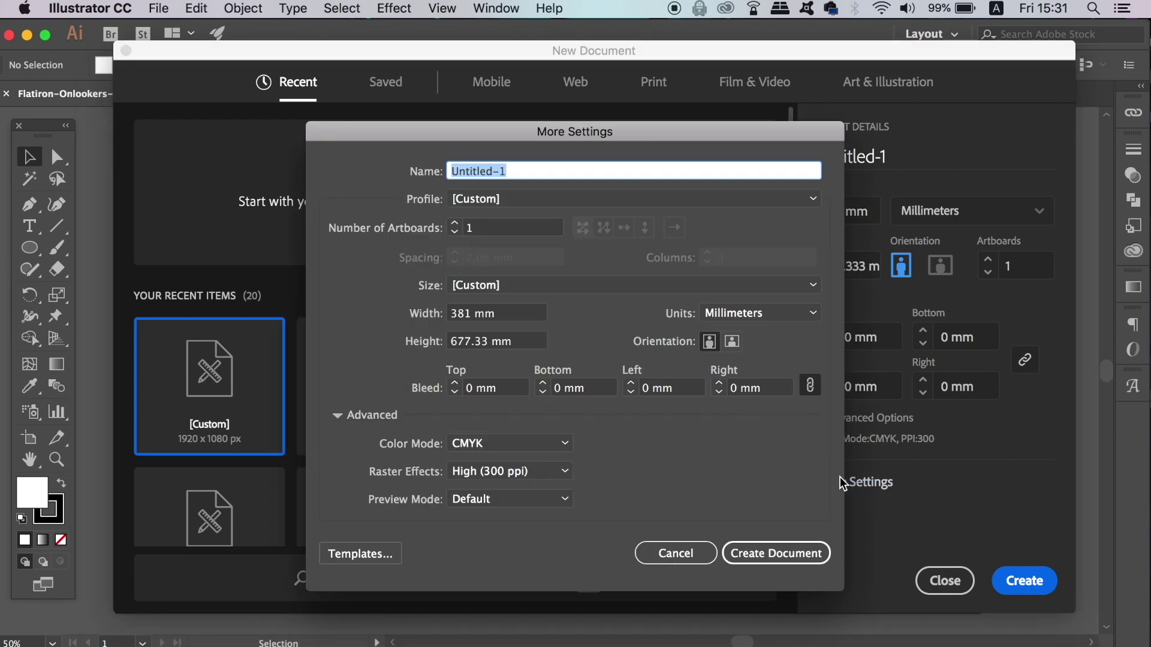
{"action": "left_click", "coordinate": [725, 285]}
{"action": "left_click", "coordinate": [657, 410]}
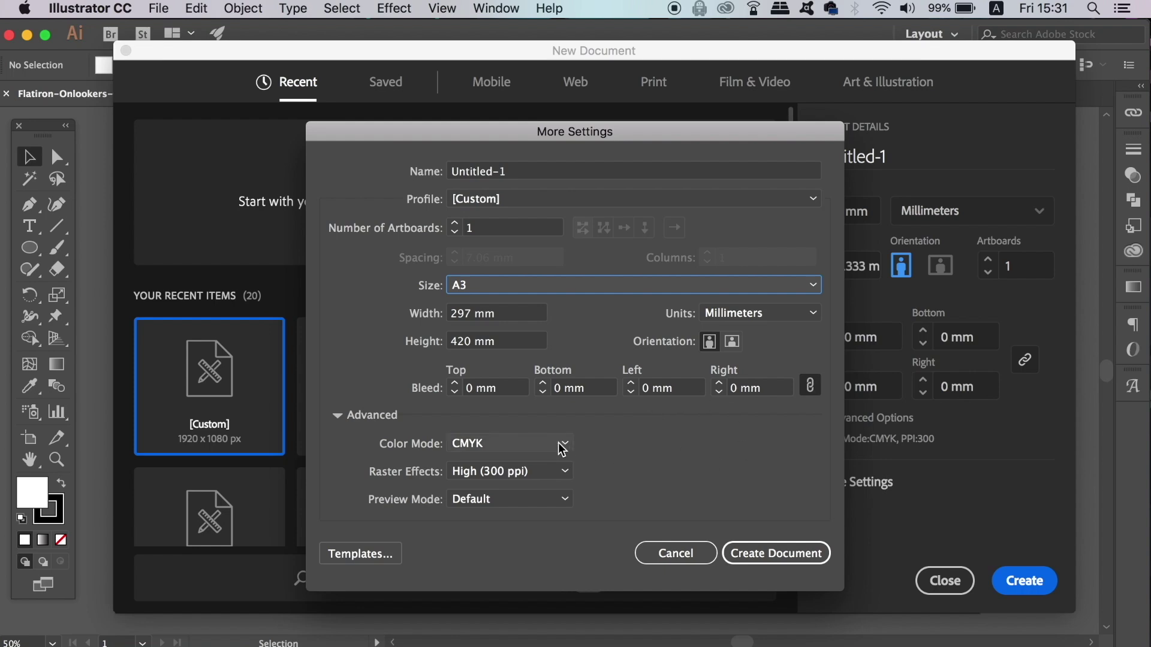
Set the bleed to 3 mm on all four sides and create the document.
{"action": "double_click", "coordinate": [475, 392]}
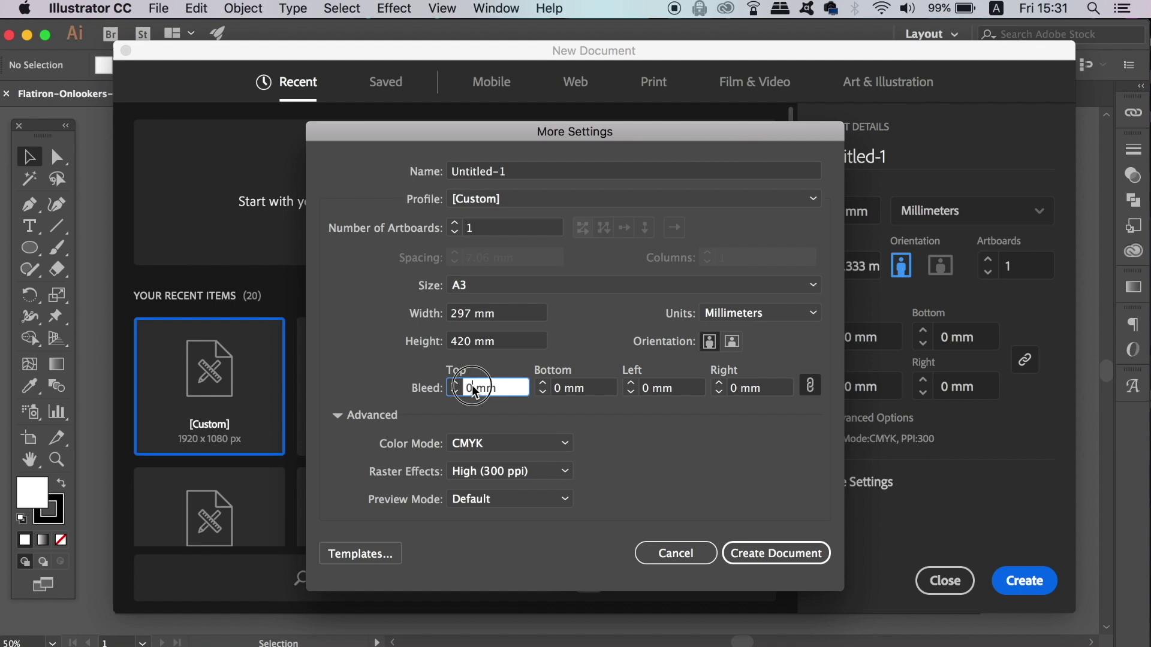
{"action": "type", "text": "3"}
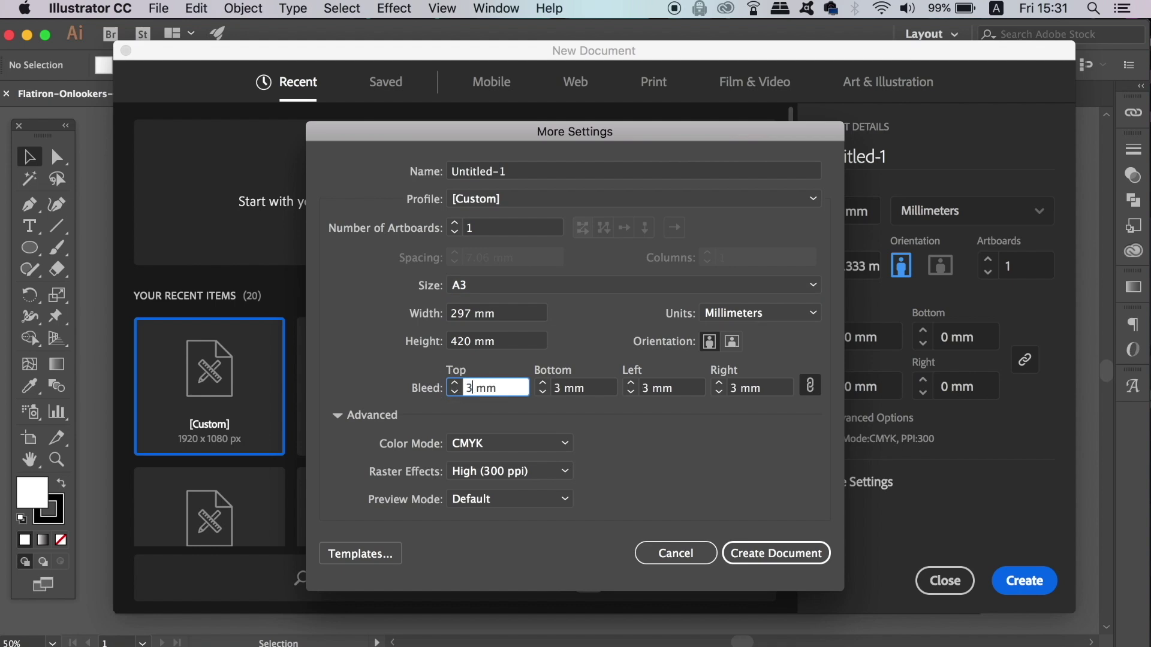
{"action": "left_click", "coordinate": [812, 386]}
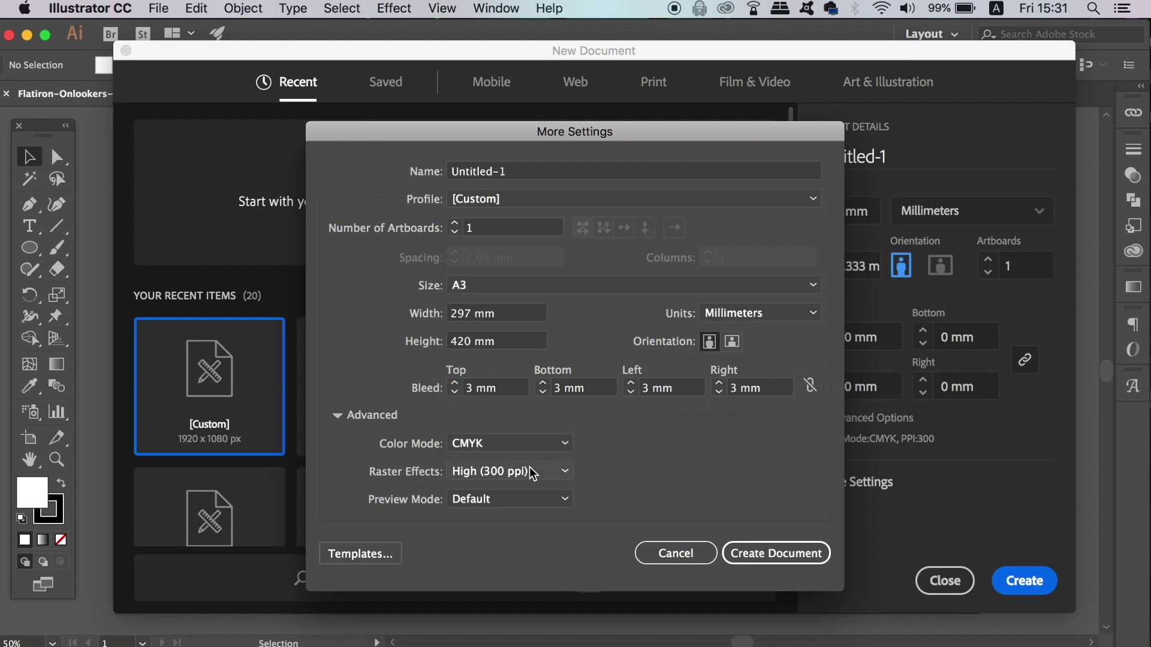
{"action": "left_click", "coordinate": [755, 554]}
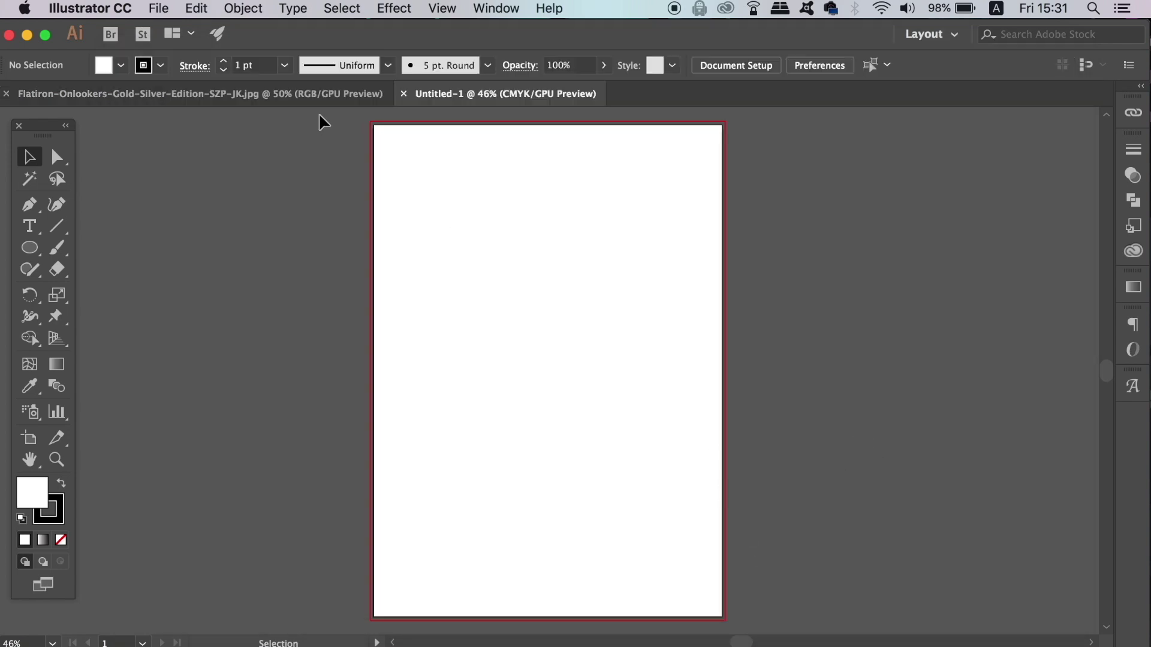
Bring the Flatiron photo into the new A3 document, scaling and positioning it to cover the artboard and bleed.
{"action": "left_click", "coordinate": [320, 95]}
{"action": "left_click_drag", "start_coordinate": [523, 402], "coordinate": [488, 361]}
{"action": "scroll", "coordinate": [540, 378], "scroll_direction": "down", "scroll_amount": 3}
{"action": "left_click_drag", "start_coordinate": [612, 451], "coordinate": [720, 559]}
{"action": "left_click", "coordinate": [789, 406]}
{"action": "scroll", "coordinate": [773, 443], "scroll_direction": "up", "scroll_amount": 3}
{"action": "left_click", "coordinate": [659, 473]}
{"action": "key", "text": "shift+Up"}
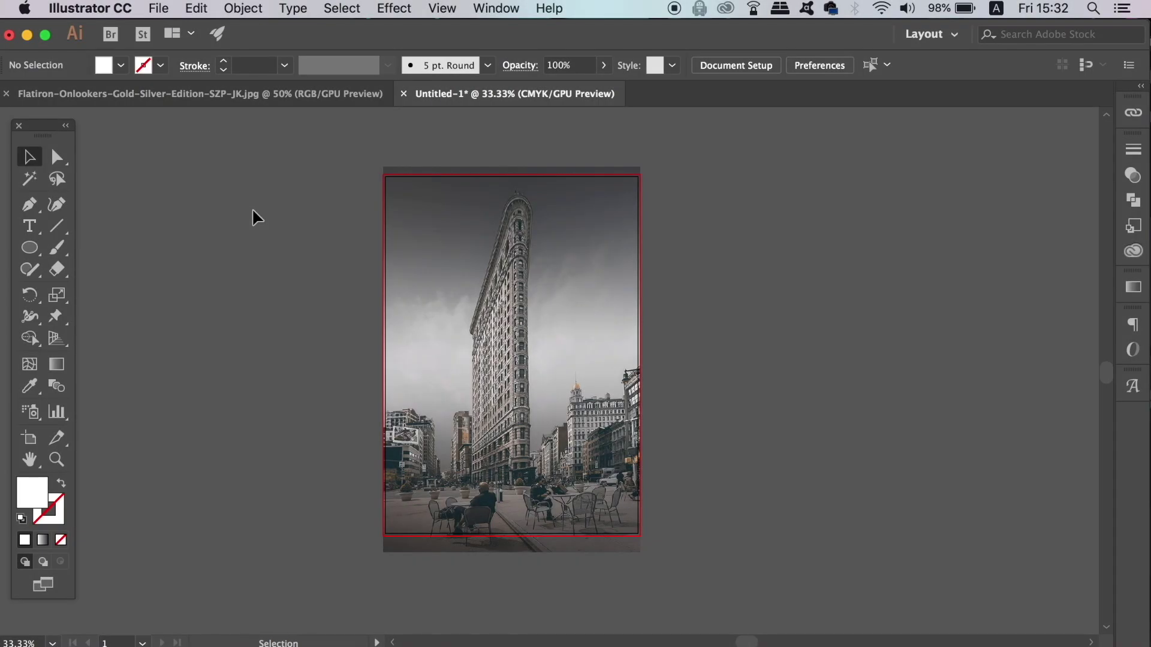
Draw a white rectangle of about 303 by 426 mm over the photo, fitting its edges to the bleed.
{"action": "key", "text": "super+equal"}
{"action": "key", "text": "space"}
{"action": "left_click_drag", "start_coordinate": [264, 209], "coordinate": [381, 424]}
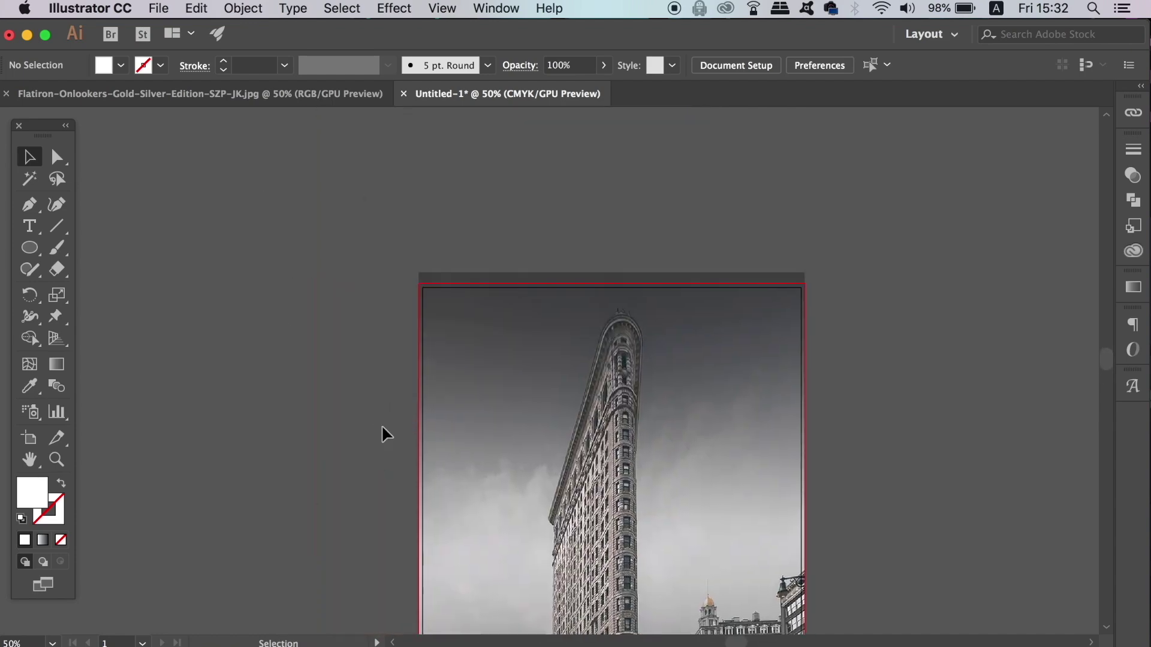
{"action": "key", "text": "m"}
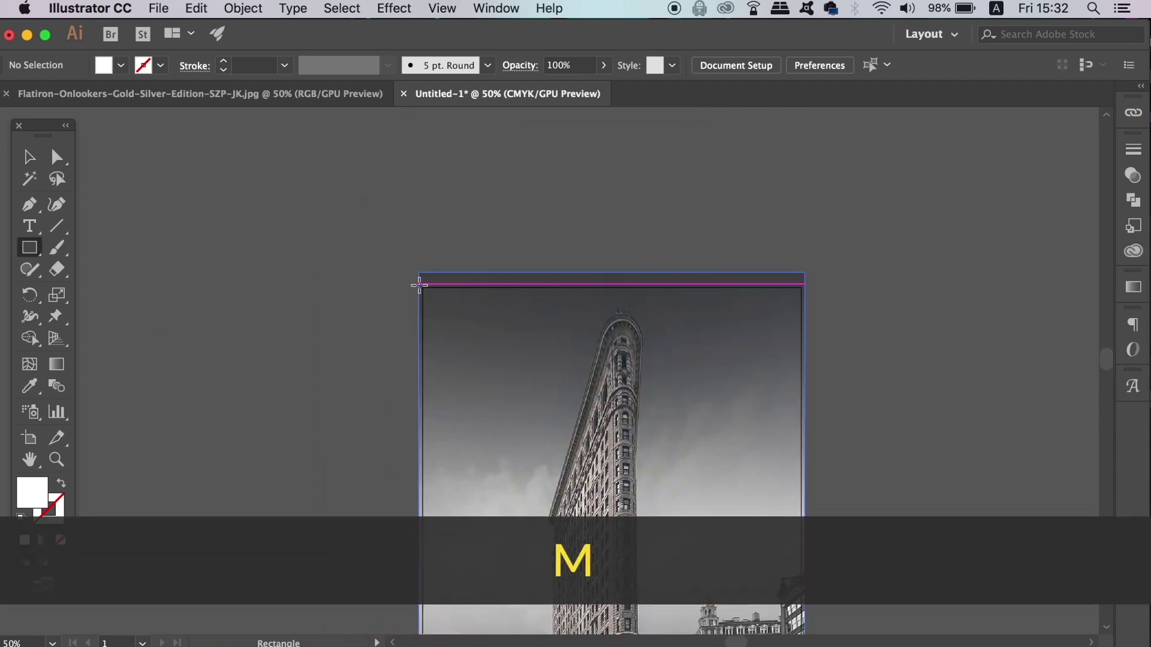
{"action": "mouse_move", "coordinate": [419, 282]}
{"action": "left_mouse_down"}
{"action": "mouse_move", "coordinate": [502, 358]}
{"action": "mouse_move", "coordinate": [558, 437]}
{"action": "mouse_move", "coordinate": [418, 282]}
{"action": "left_mouse_up"}
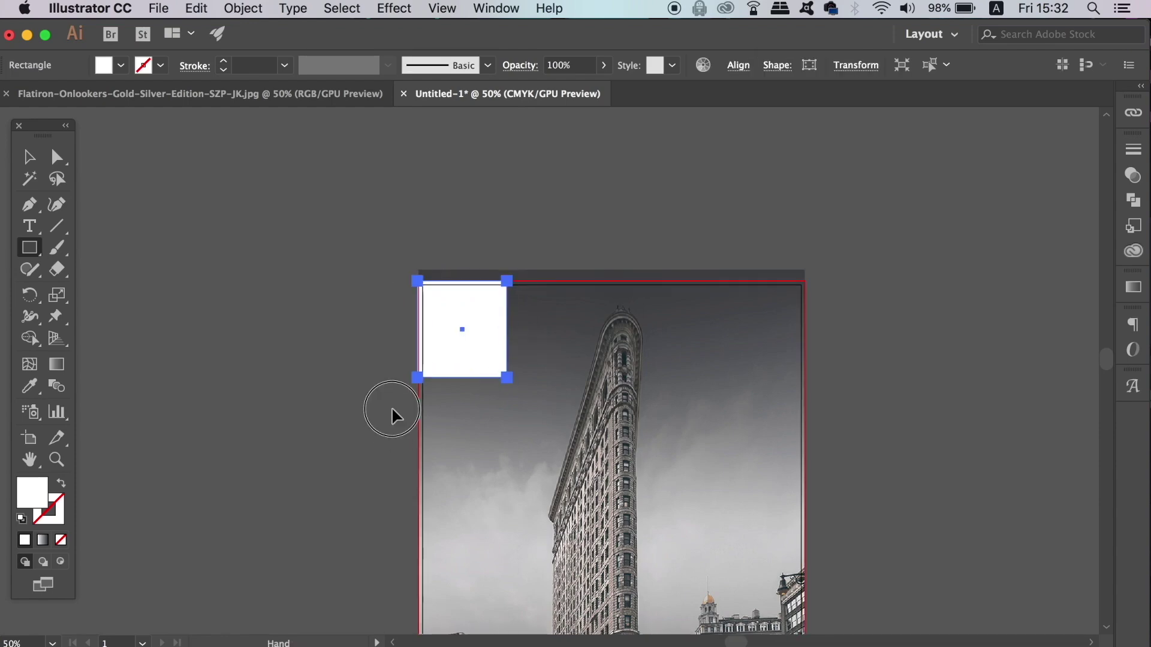
{"action": "scroll", "coordinate": [391, 414], "scroll_direction": "down", "scroll_amount": 10}
{"action": "scroll", "coordinate": [391, 414], "scroll_direction": "right", "scroll_amount": 5}
{"action": "key", "text": "v"}
{"action": "left_click_drag", "start_coordinate": [388, 127], "coordinate": [686, 570]}
{"action": "left_click_drag", "start_coordinate": [437, 303], "coordinate": [451, 301]}
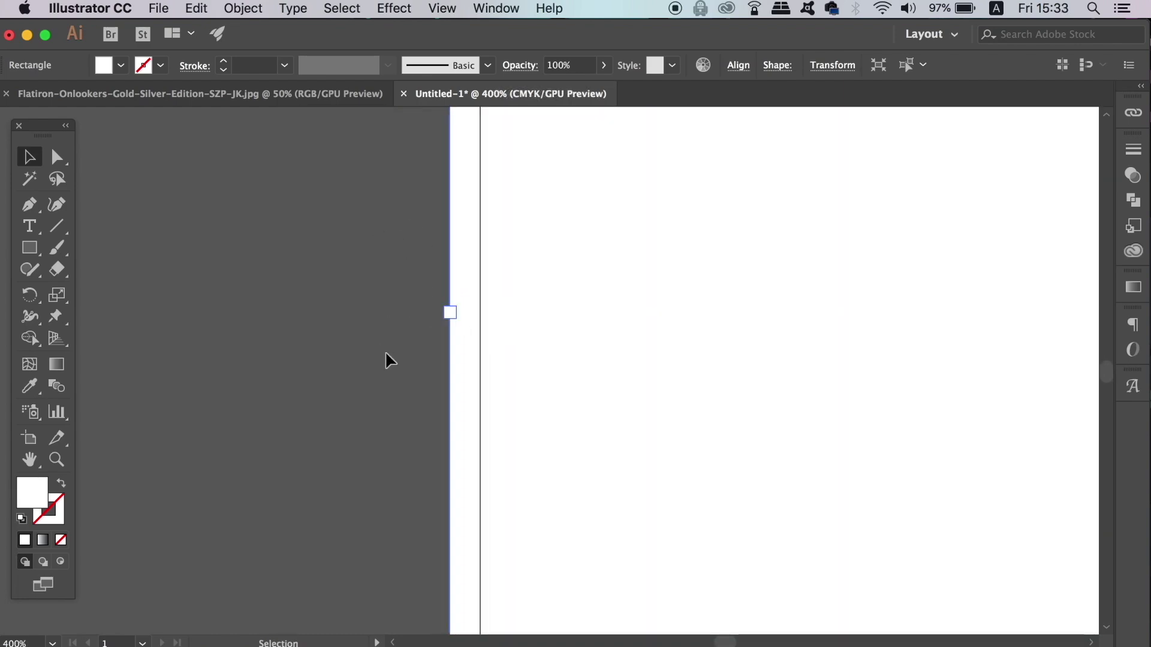
Swap the rectangle's fill and stroke so it has a white outline and no fill.
{"action": "key", "text": "super+1"}
{"action": "scroll", "coordinate": [325, 482], "scroll_direction": "up", "scroll_amount": 5}
{"action": "scroll", "coordinate": [325, 482], "scroll_direction": "right", "scroll_amount": 4}
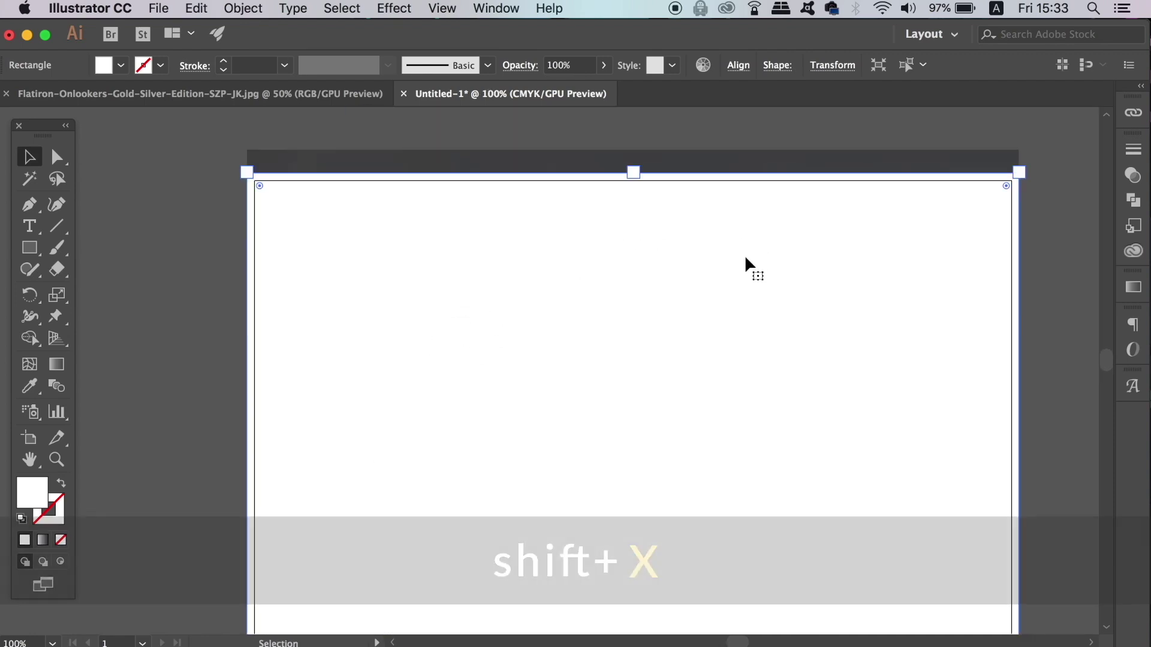
{"action": "key", "text": "shift+x"}
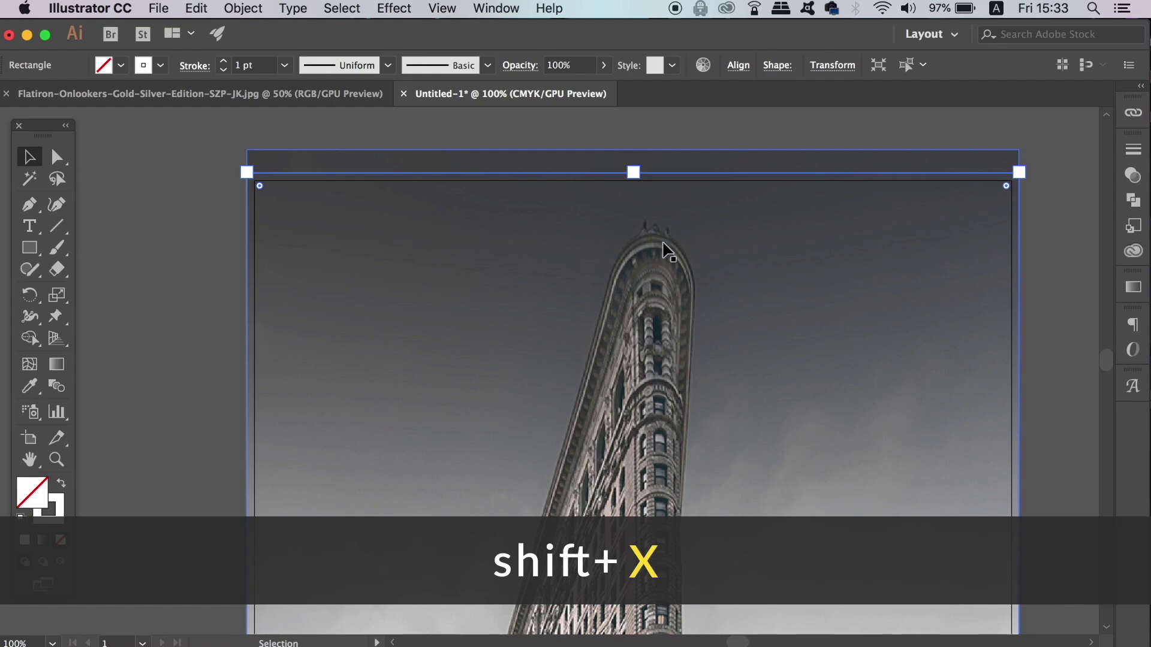
Select the photo together with the rectangle and make a clipping mask to crop the photo to the bleed.
{"action": "left_click", "coordinate": [953, 155]}
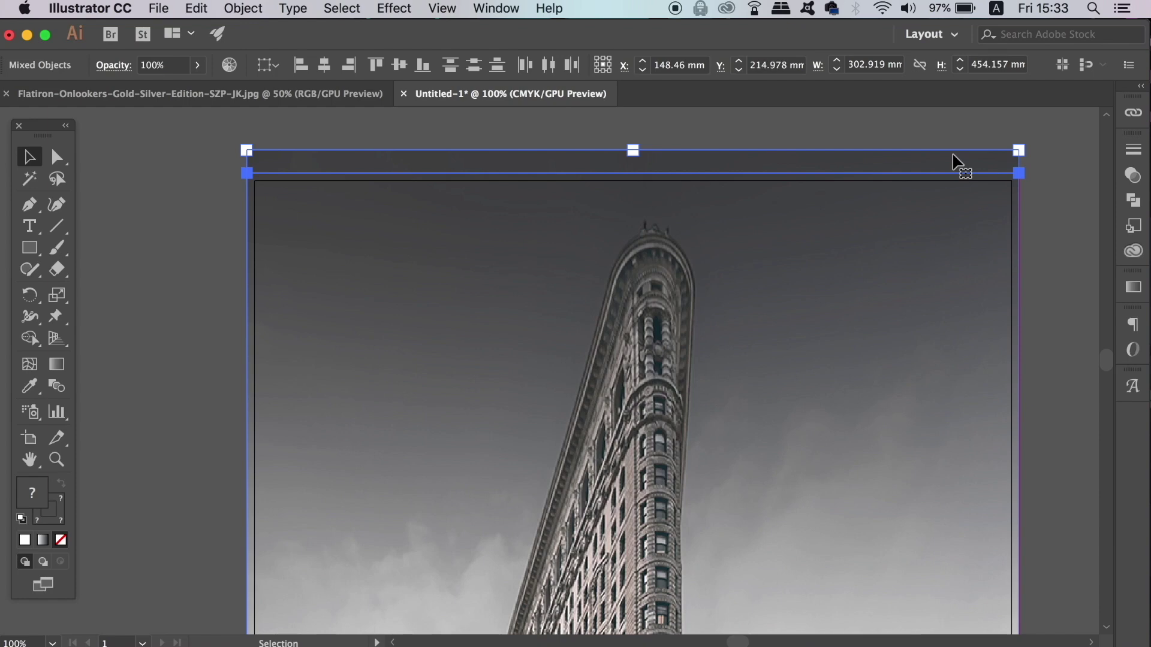
{"action": "right_click", "coordinate": [954, 161]}
{"action": "left_click", "coordinate": [1022, 292]}
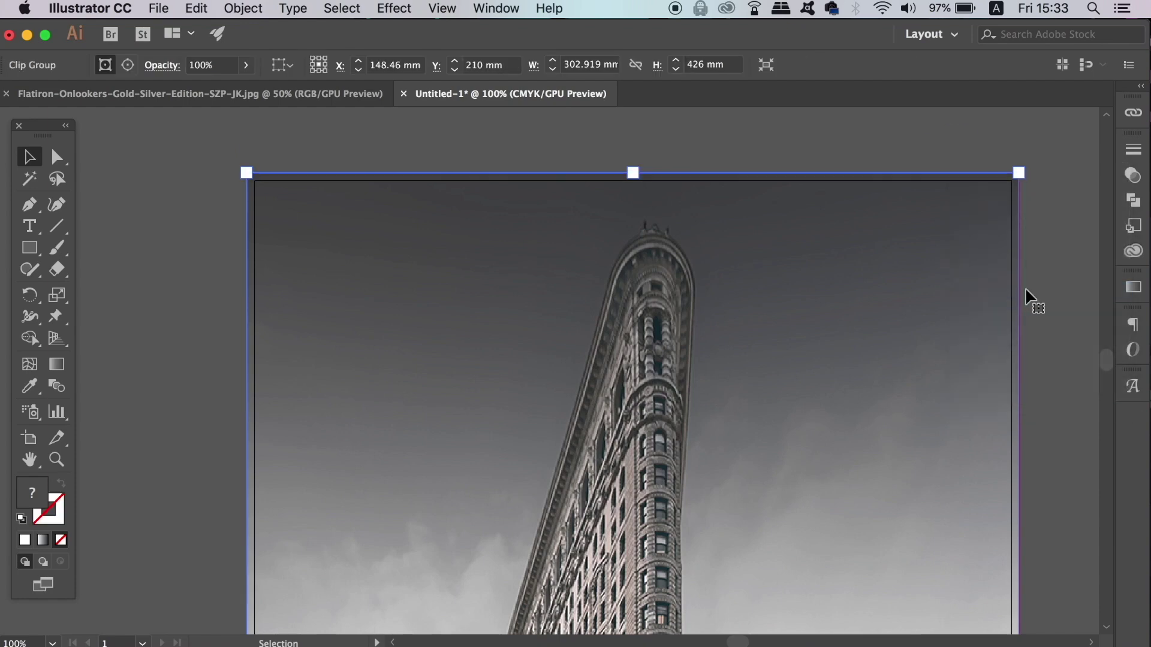
{"action": "left_click", "coordinate": [1052, 267]}
{"action": "key", "text": "super+minus"}
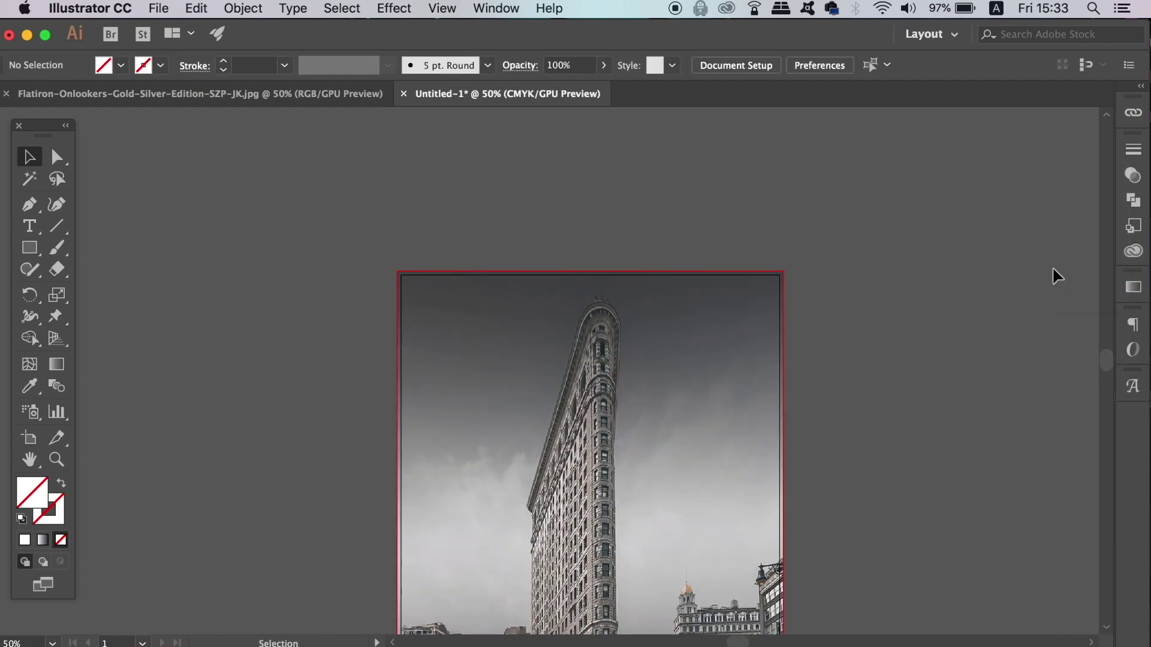
{"action": "left_click_drag", "start_coordinate": [971, 375], "coordinate": [964, 214]}
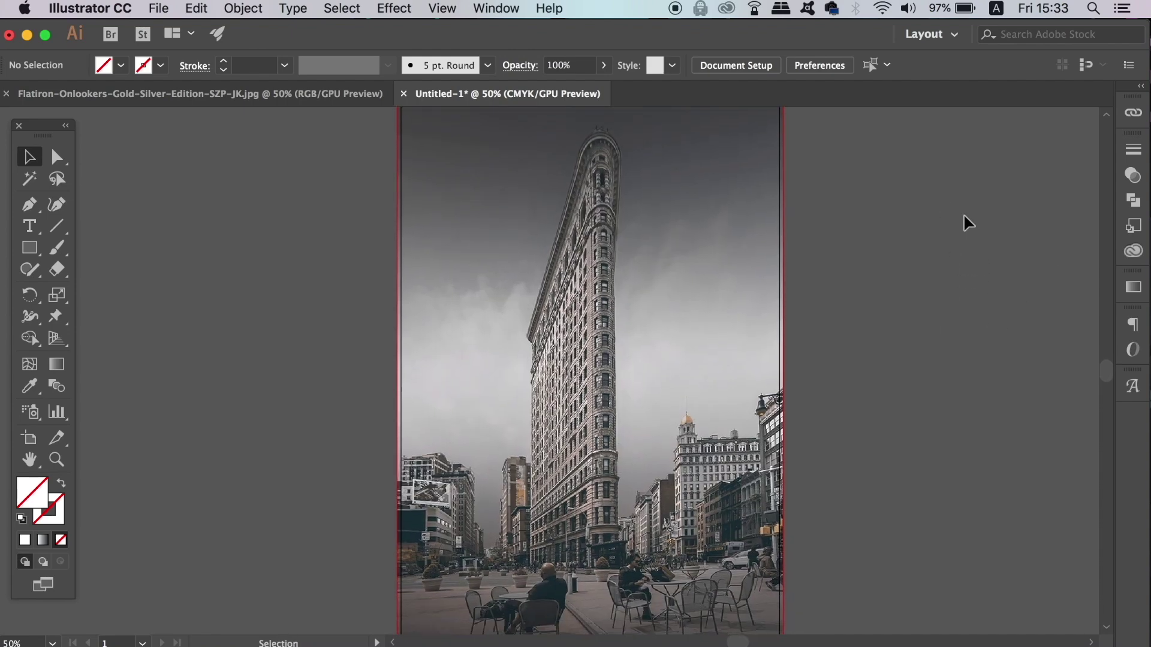
{"action": "key", "text": "super+minus"}
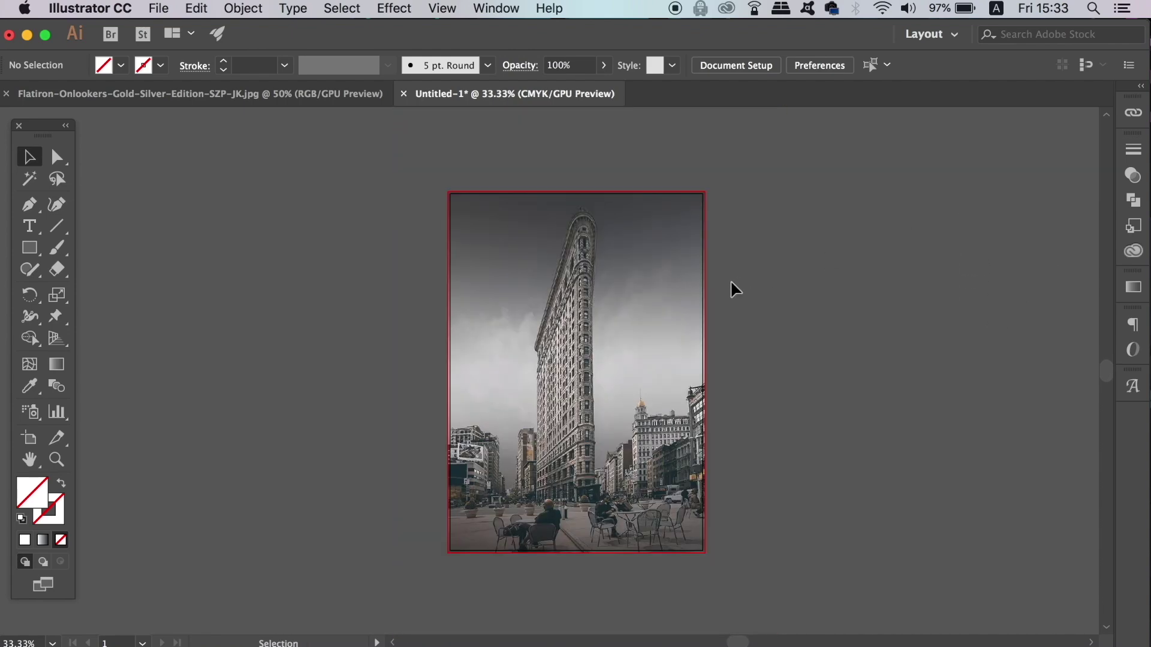
Lock the clipped photo on the artboard.
{"action": "key", "text": "super+plus"}
{"action": "left_click", "coordinate": [715, 285]}
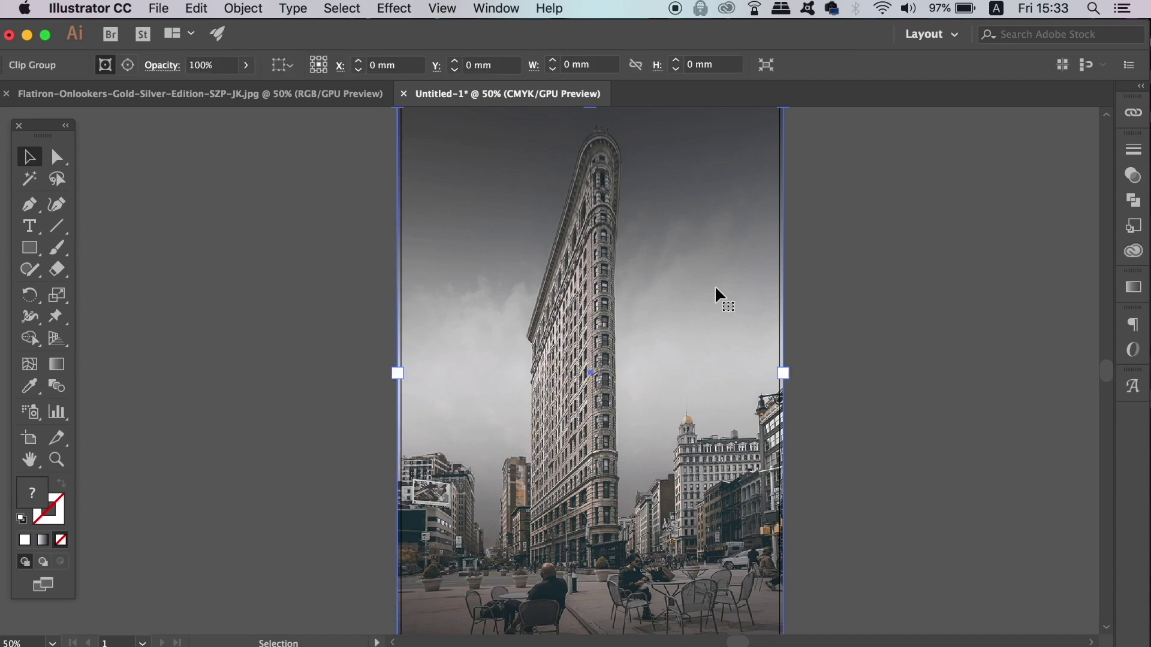
{"action": "left_click", "coordinate": [228, 8]}
{"action": "mouse_move", "coordinate": [282, 108]}
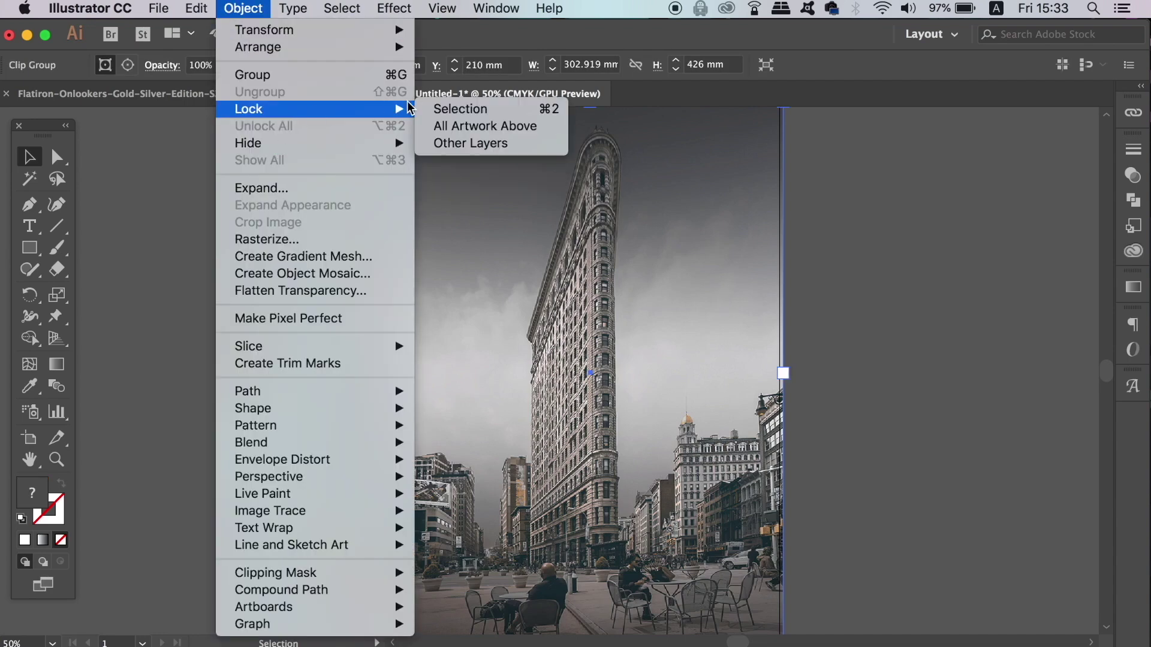
{"action": "left_click", "coordinate": [456, 108]}
{"action": "key", "text": "super+minus"}
{"action": "key", "text": "super+plus"}
{"action": "left_click_drag", "start_coordinate": [573, 319], "coordinate": [561, 275]}
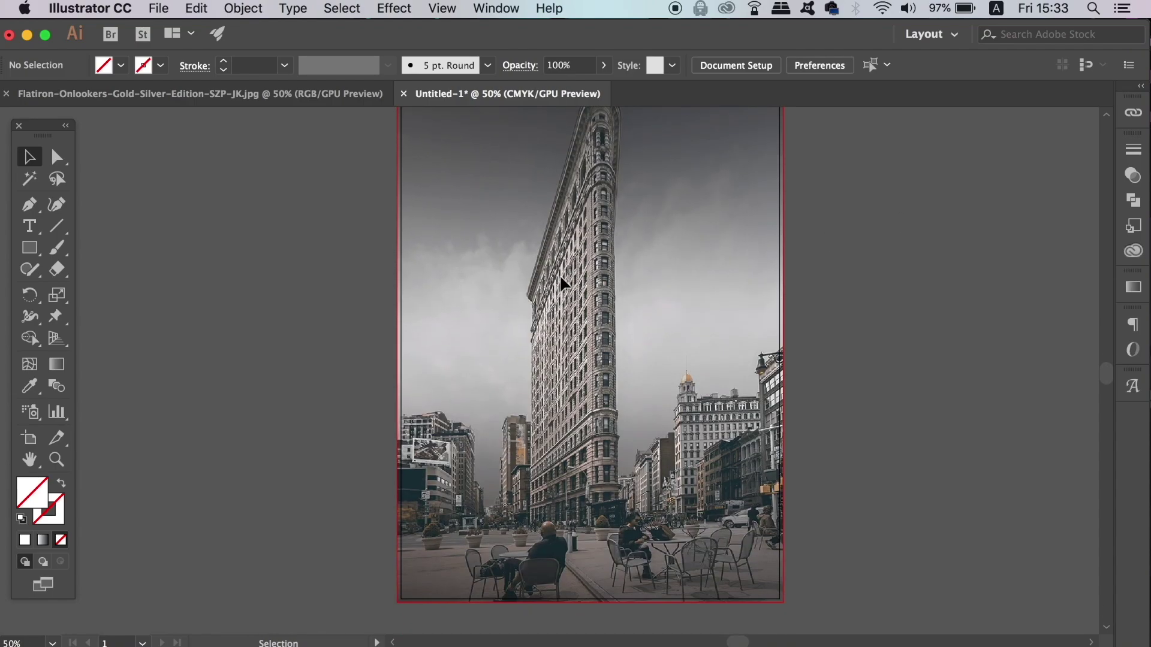
Draw a closed triangle with the Pen tool through the bleed's top-left, bottom-right and bottom-left corners, and deselect it.
{"action": "key", "text": "p"}
{"action": "key", "text": "super+minus"}
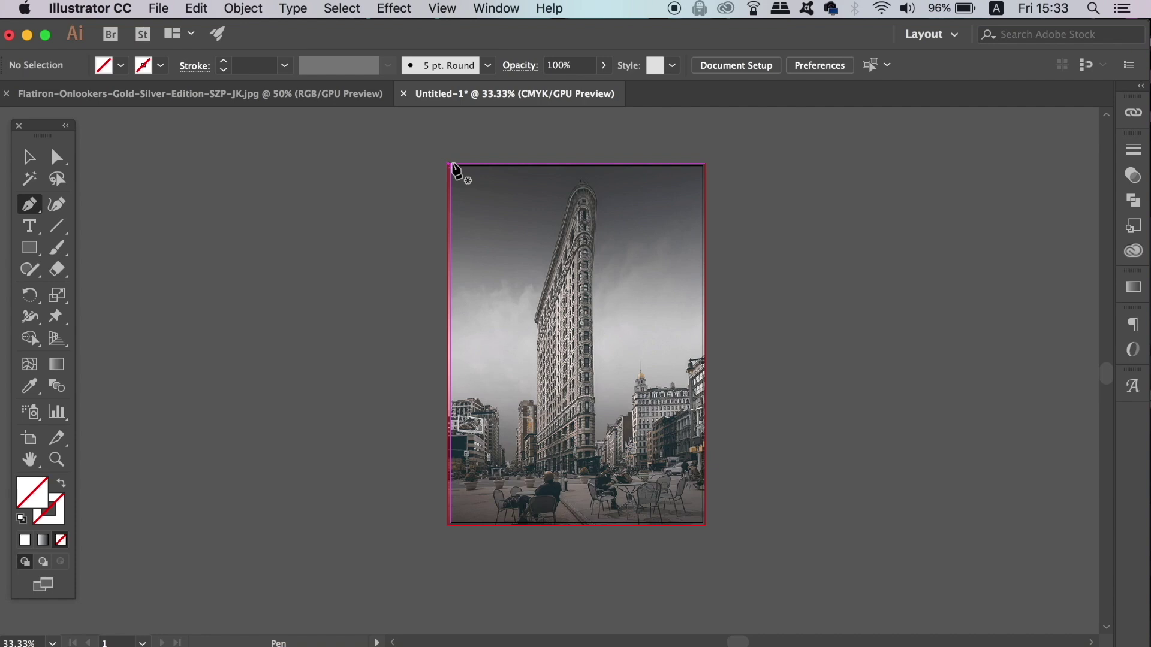
{"action": "key", "text": "p"}
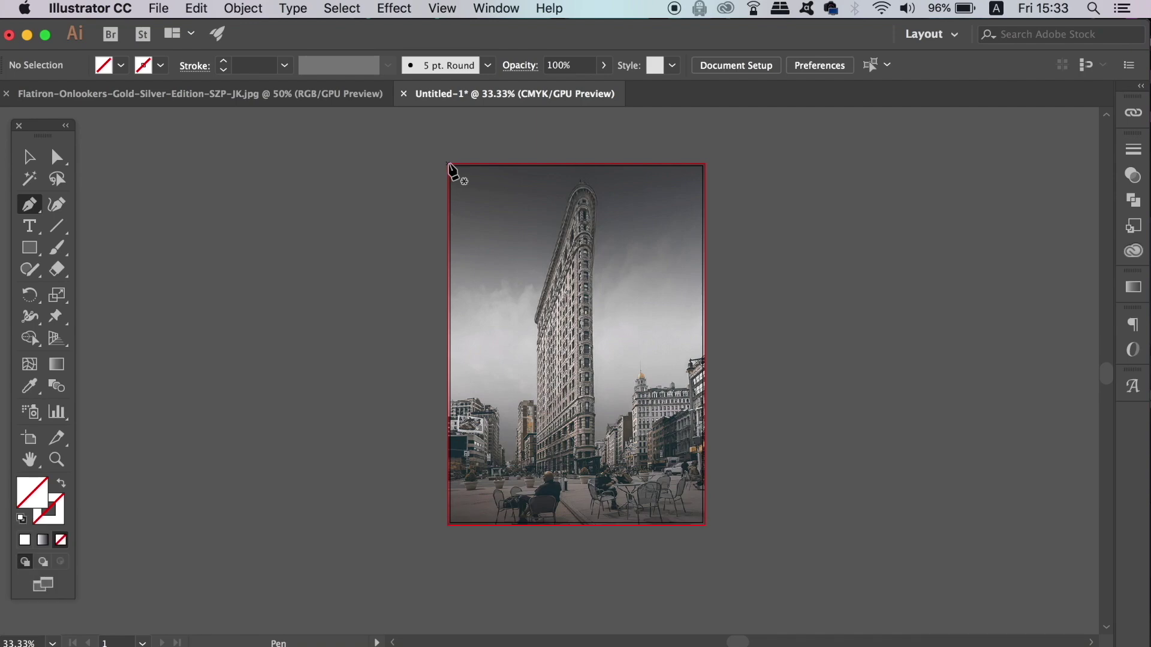
{"action": "key", "text": "super+equal"}
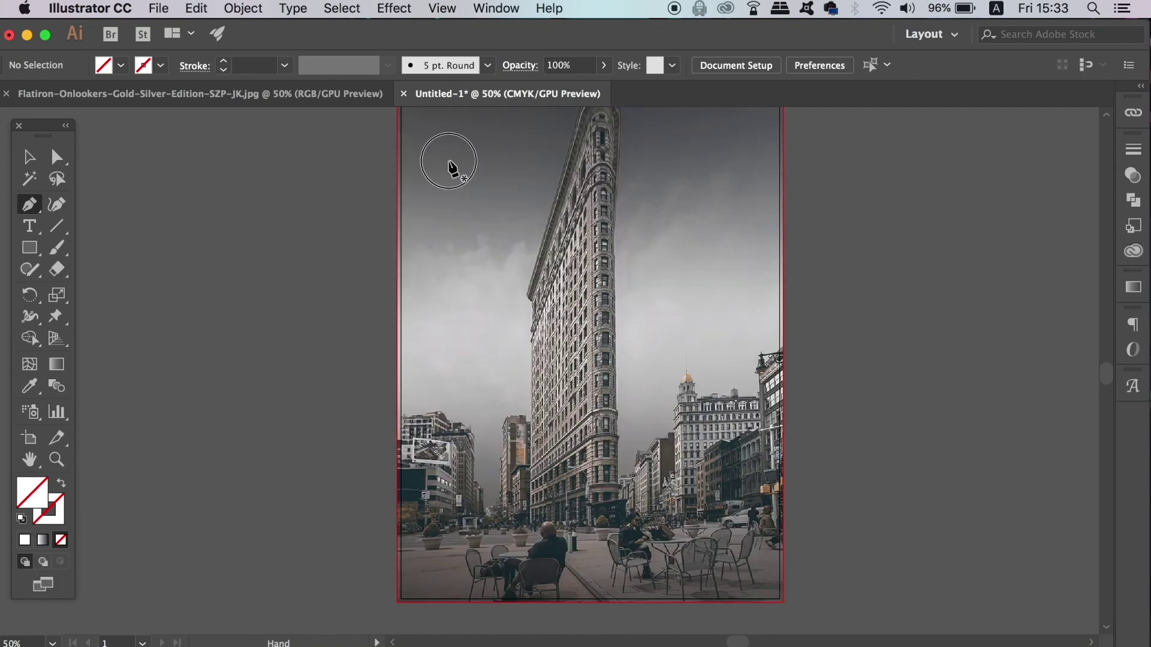
{"action": "scroll", "coordinate": [450, 180], "scroll_direction": "up", "scroll_amount": 2}
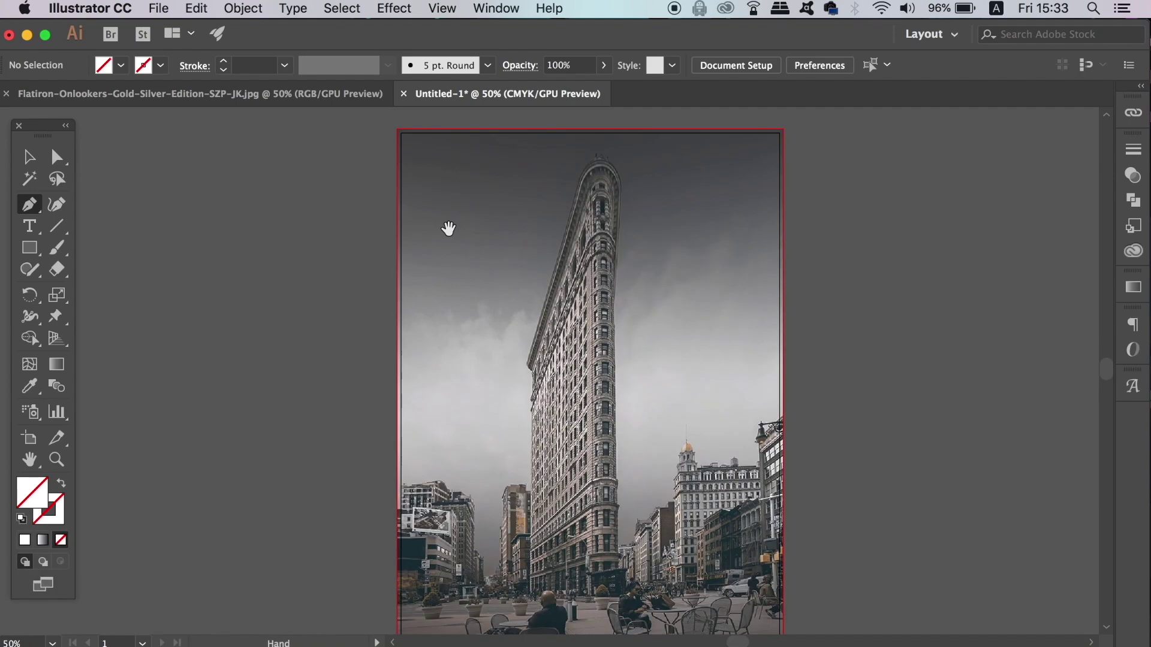
{"action": "left_click", "coordinate": [398, 131]}
{"action": "scroll", "coordinate": [526, 308], "scroll_direction": "down", "scroll_amount": 5}
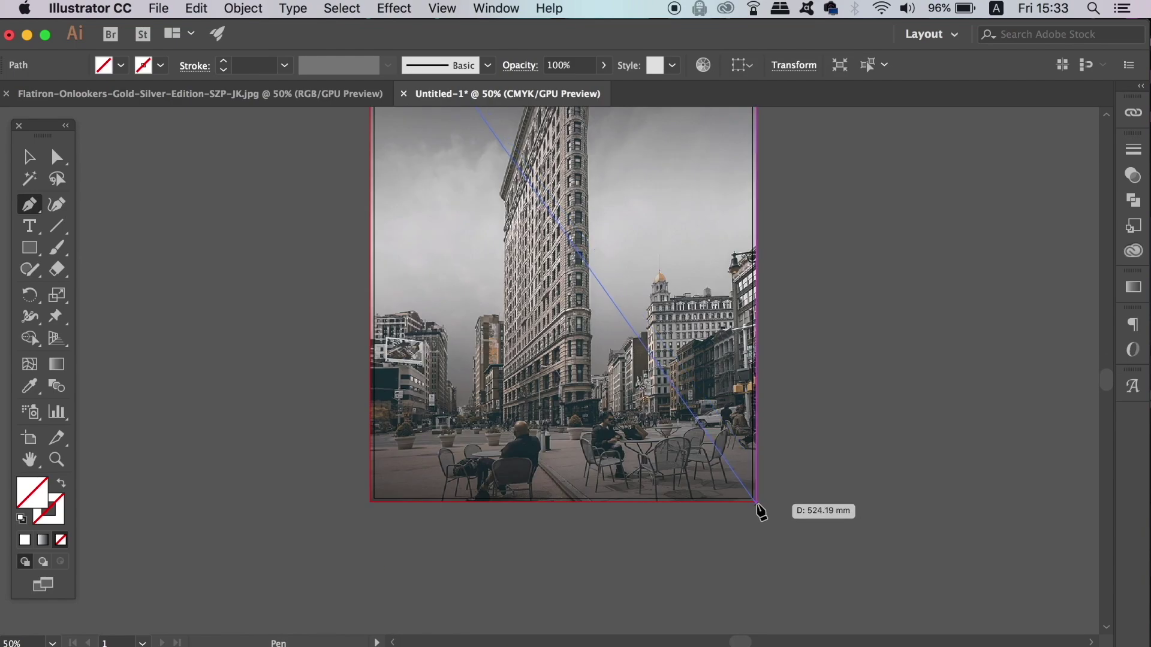
{"action": "left_click", "coordinate": [756, 502]}
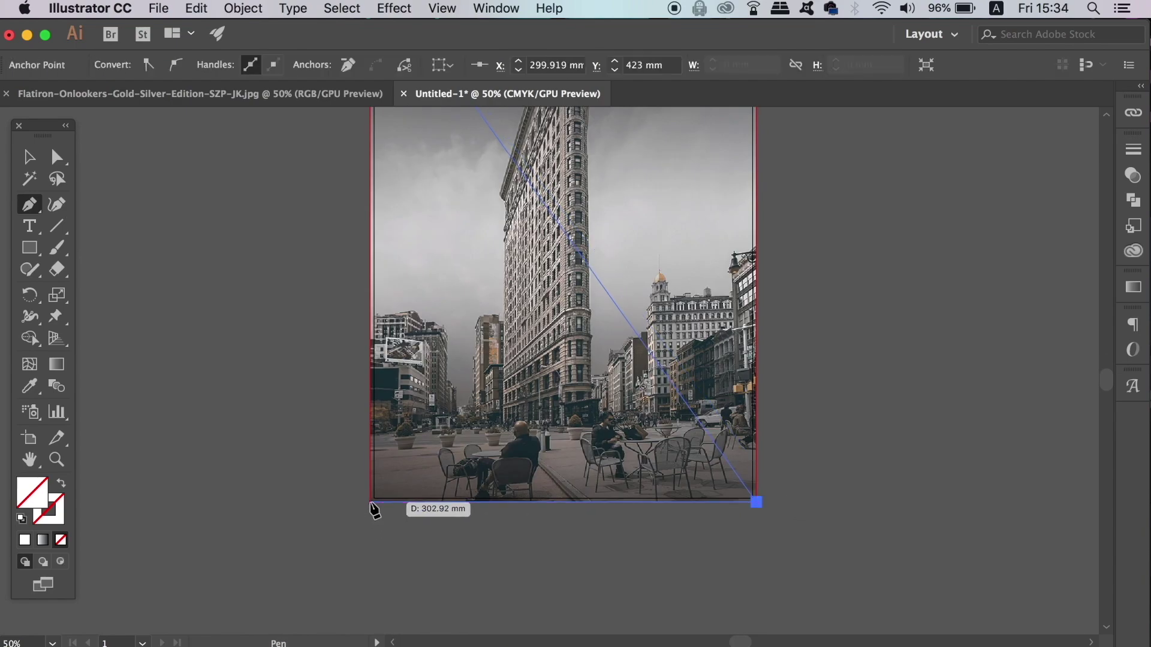
{"action": "key", "text": "super+equal"}
{"action": "left_click", "coordinate": [387, 505]}
{"action": "key", "text": "super+minus"}
{"action": "key", "text": "super+minus"}
{"action": "key", "text": "super+minus"}
{"action": "scroll", "coordinate": [419, 420], "scroll_direction": "up", "scroll_amount": 1}
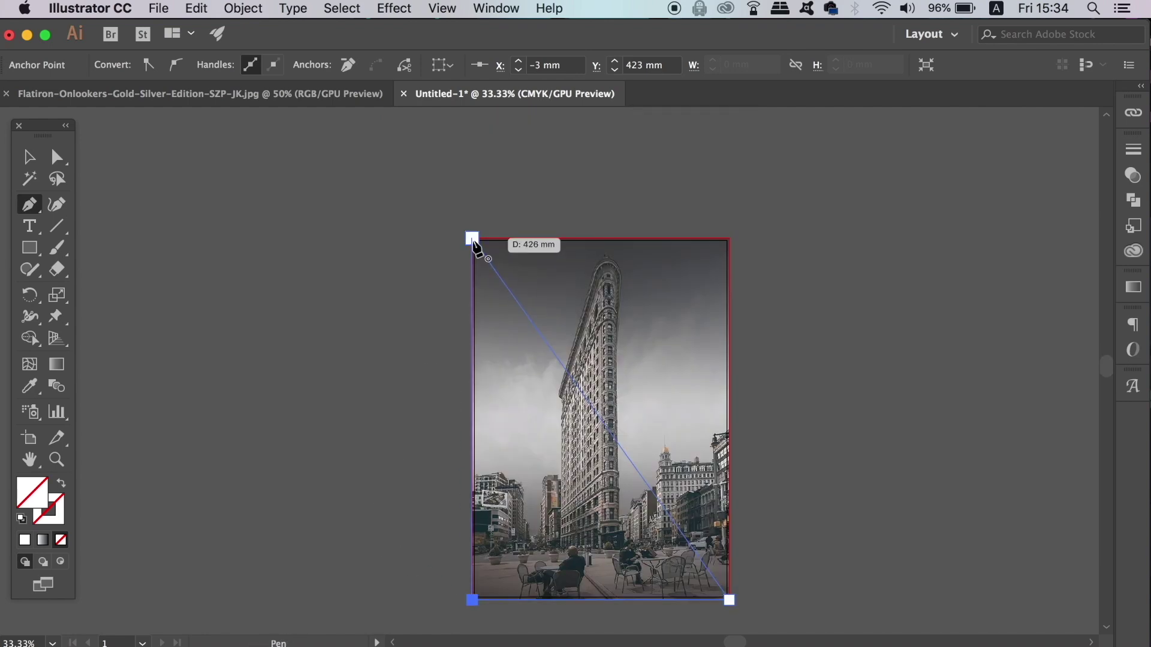
{"action": "left_click", "coordinate": [473, 240]}
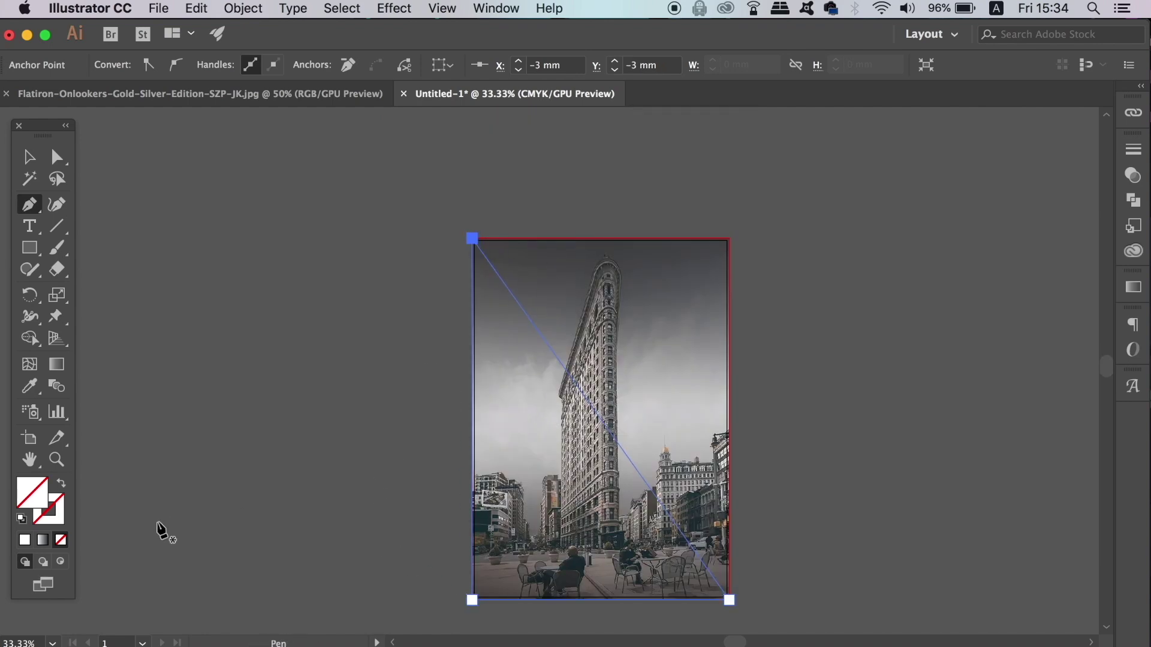
{"action": "left_click", "coordinate": [30, 159]}
{"action": "left_click", "coordinate": [437, 428]}
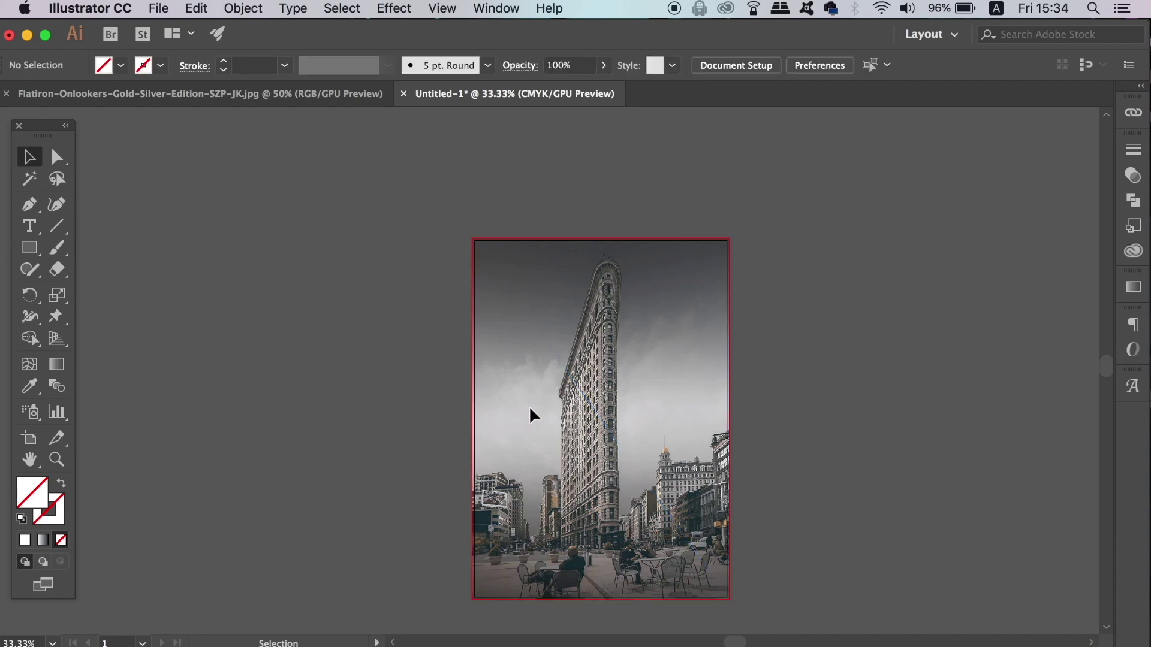
Fill the diagonal triangle over the photo with magenta #dd3aba.
{"action": "left_click", "coordinate": [592, 411]}
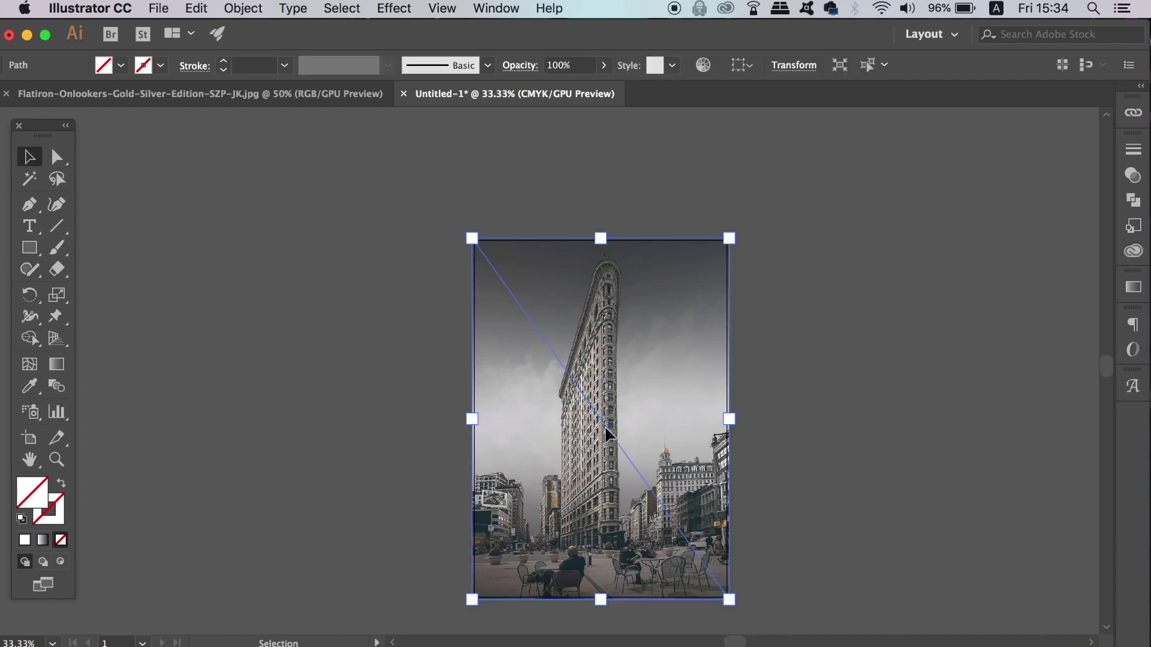
{"action": "left_click", "coordinate": [24, 541]}
{"action": "double_click", "coordinate": [33, 490]}
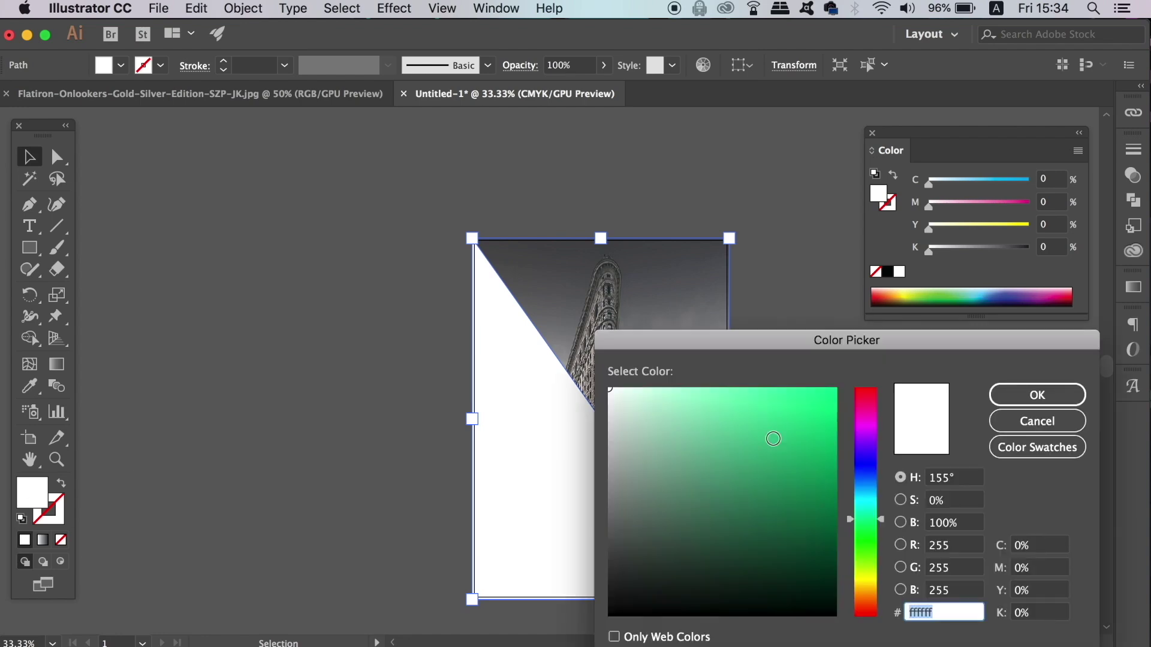
{"action": "left_click", "coordinate": [868, 415]}
{"action": "left_click", "coordinate": [794, 406]}
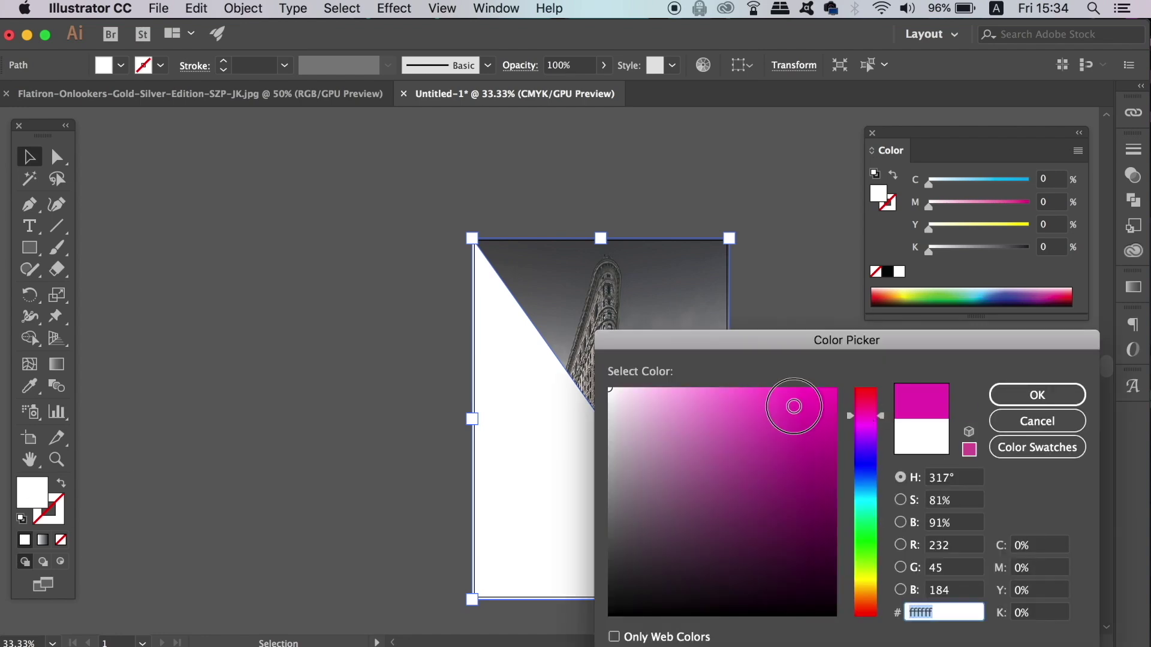
{"action": "left_click", "coordinate": [777, 411]}
{"action": "left_click", "coordinate": [777, 424]}
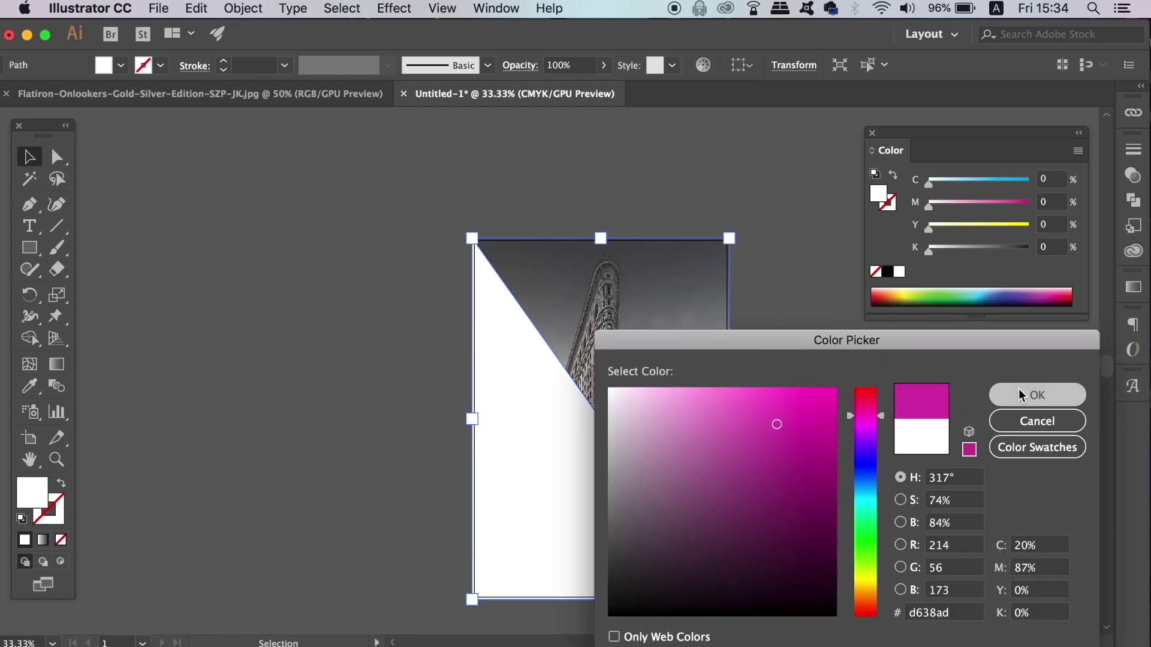
{"action": "left_click", "coordinate": [1038, 394]}
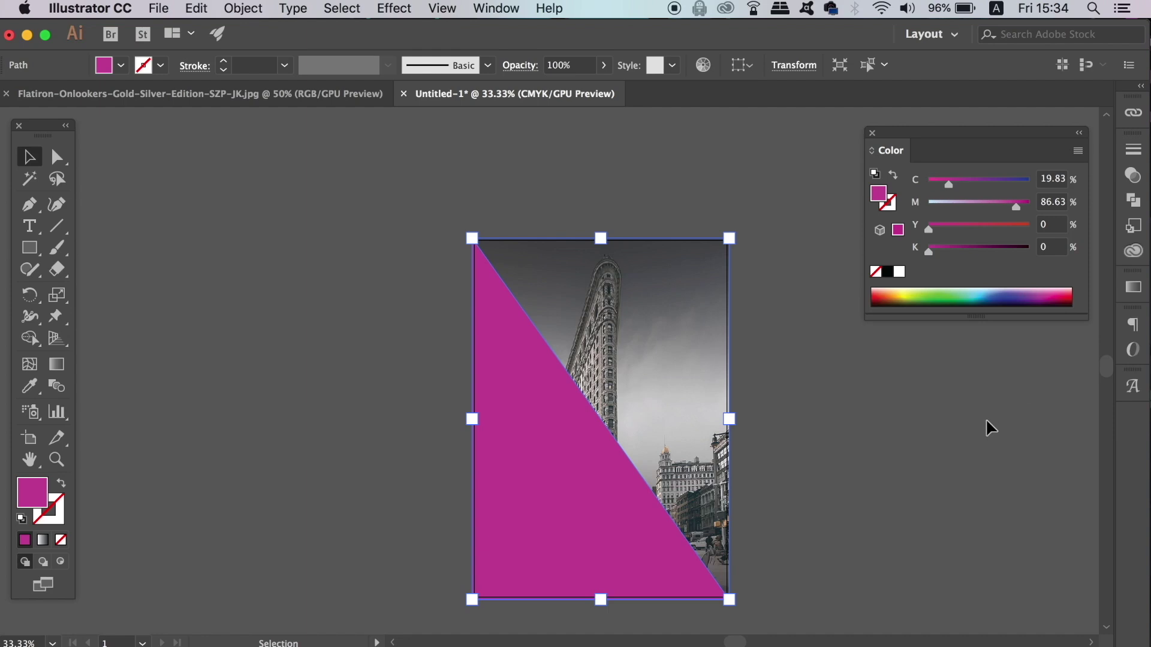
{"action": "double_click", "coordinate": [37, 497]}
{"action": "left_click", "coordinate": [777, 418]}
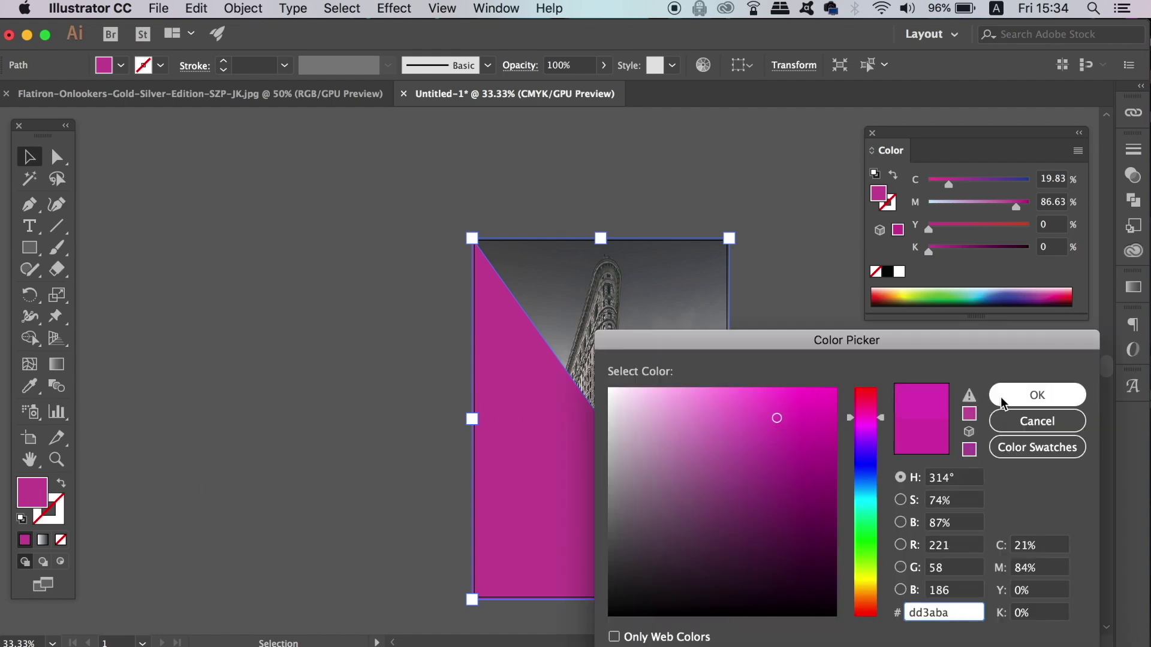
{"action": "left_click", "coordinate": [1002, 397]}
{"action": "left_click", "coordinate": [873, 133]}
Set the magenta triangle's blend mode to Overlay and deselect it.
{"action": "left_click", "coordinate": [1133, 176]}
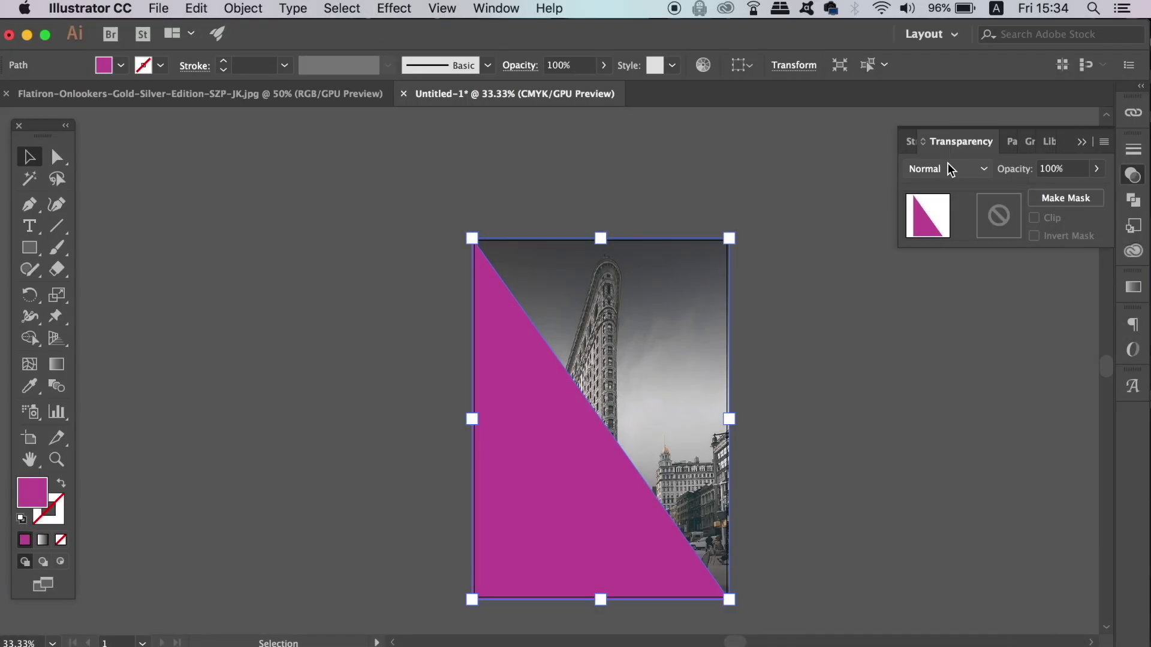
{"action": "left_click", "coordinate": [600, 309]}
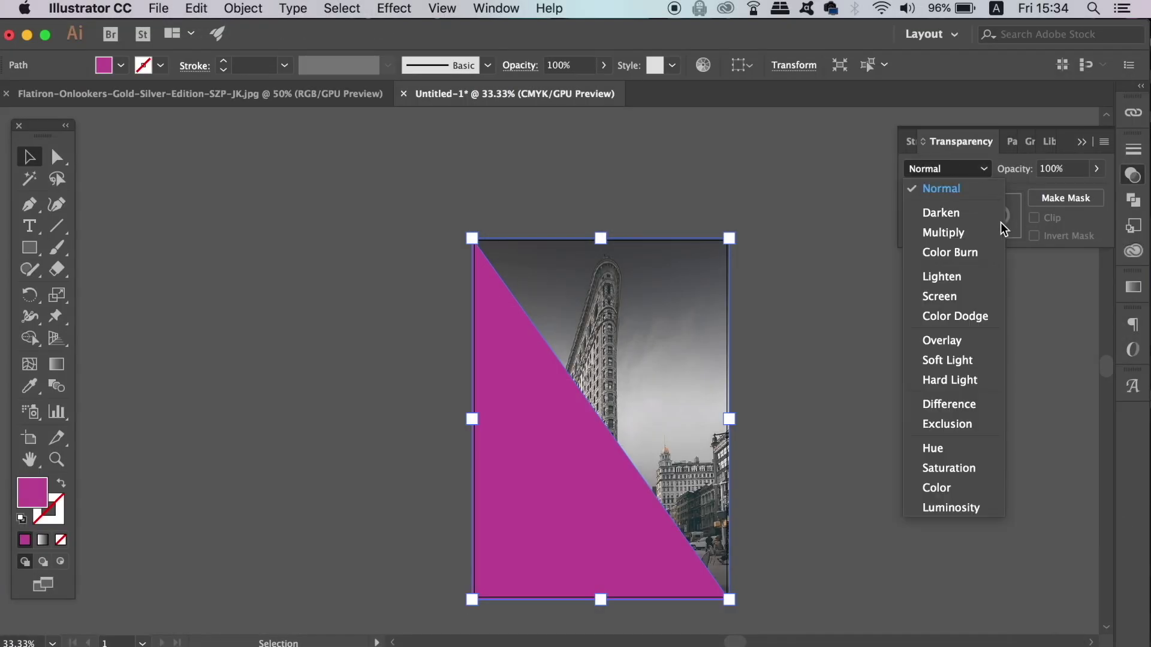
{"action": "left_click", "coordinate": [958, 340]}
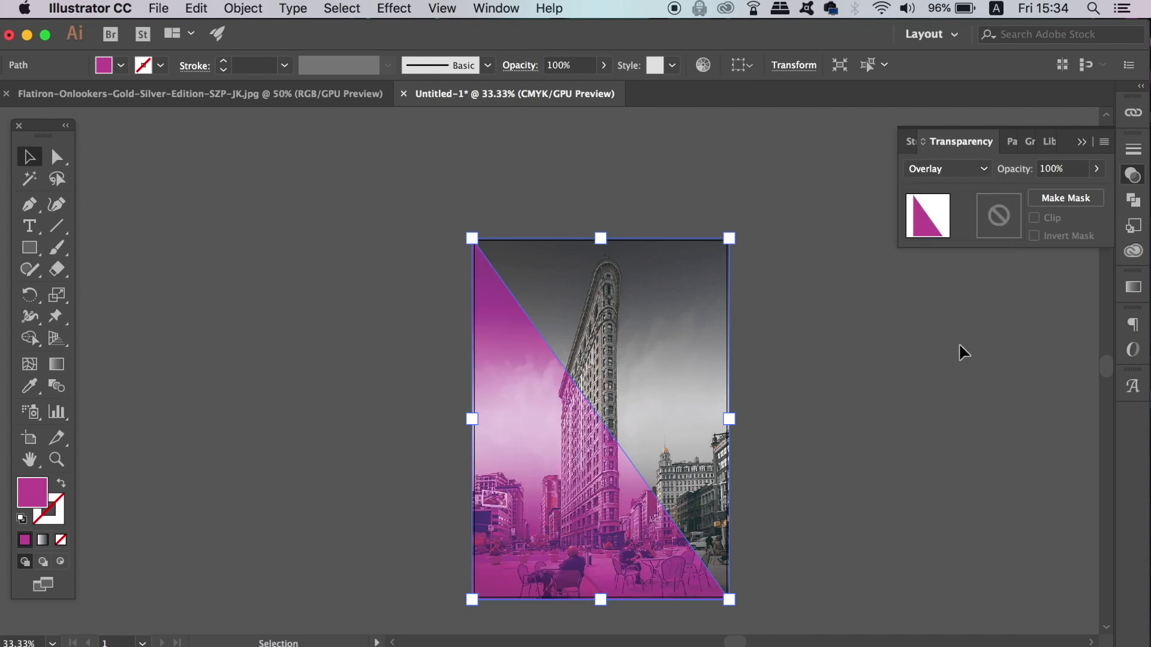
{"action": "left_click", "coordinate": [892, 458]}
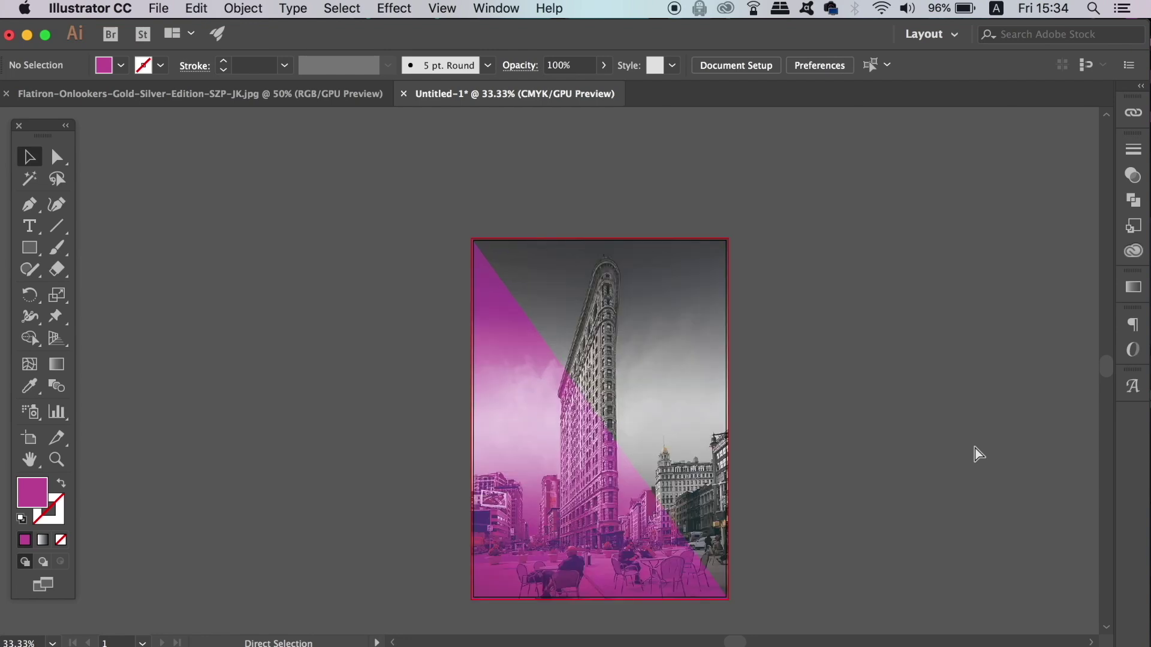
Draw a closed triangle with the Pen tool from the bleed's two top corners down to the diagonal and fill it white (#ffffff).
{"action": "left_click_drag", "start_coordinate": [888, 439], "coordinate": [883, 329]}
{"action": "scroll", "coordinate": [815, 432], "scroll_direction": "up", "scroll_amount": 4}
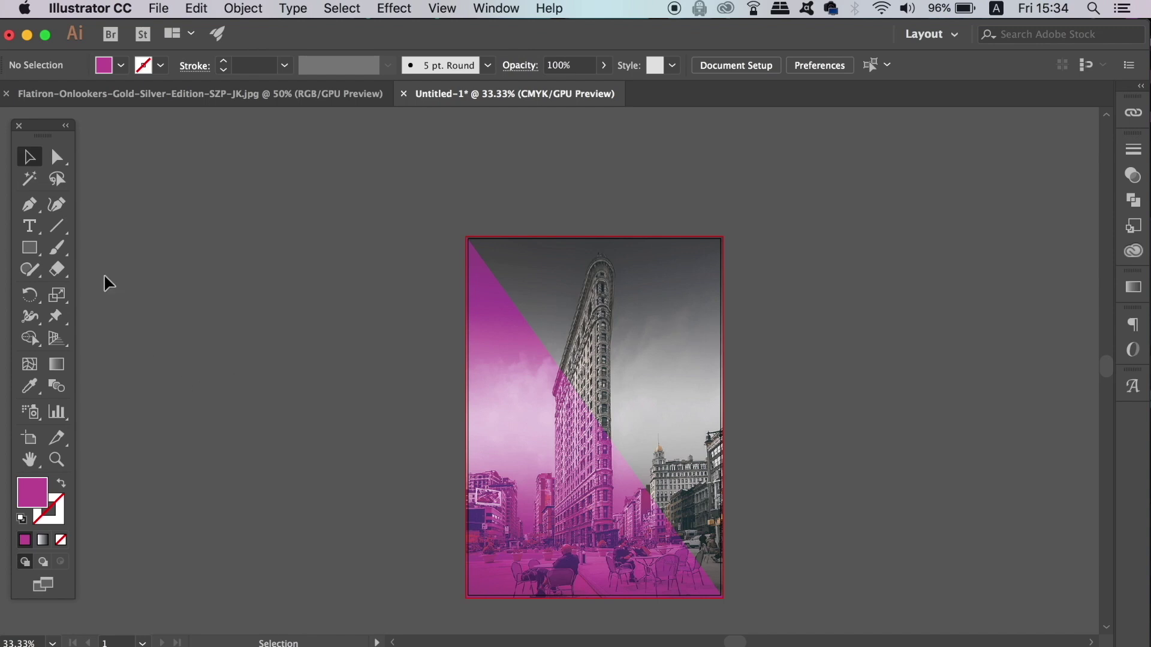
{"action": "left_click", "coordinate": [30, 204]}
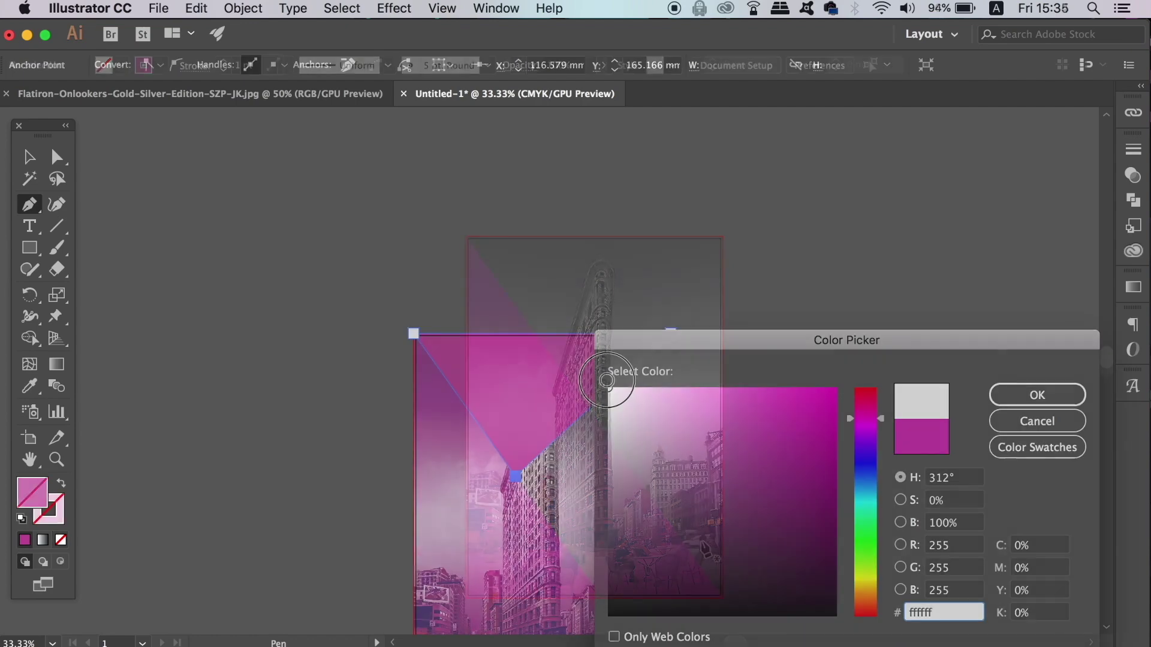
{"action": "left_click", "coordinate": [1039, 393]}
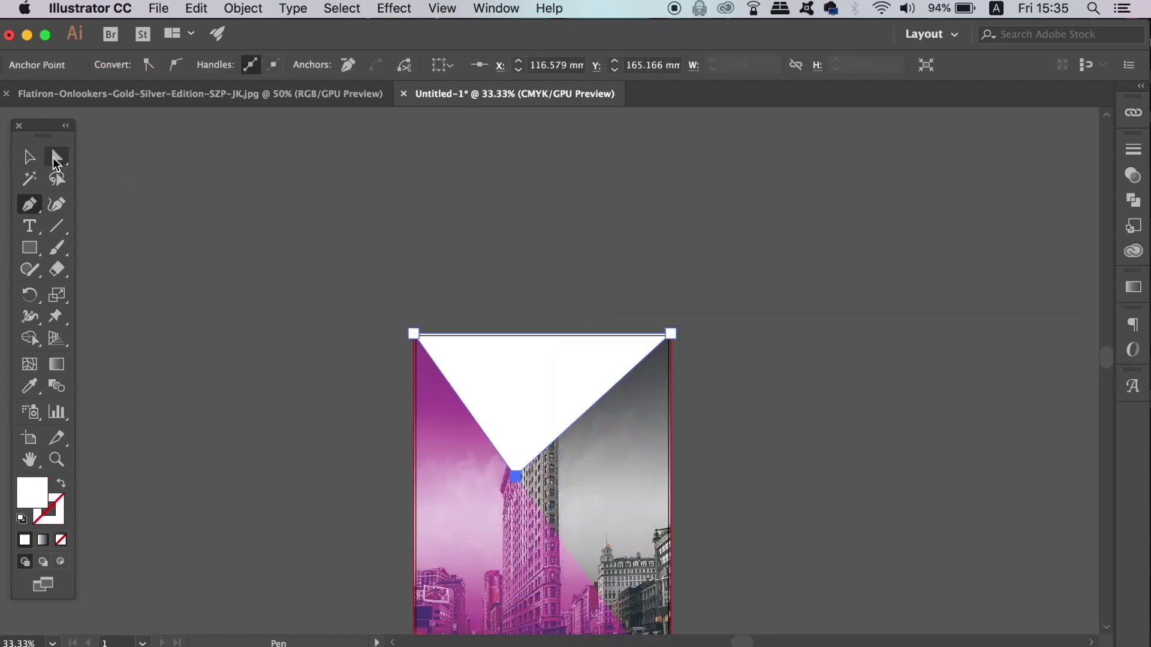
{"action": "left_click", "coordinate": [28, 156]}
{"action": "left_click", "coordinate": [386, 195]}
Move the white triangle's lower anchor point onto the bleed's right edge at about Y 128 mm, and deselect it.
{"action": "left_click_drag", "start_coordinate": [488, 398], "coordinate": [475, 283]}
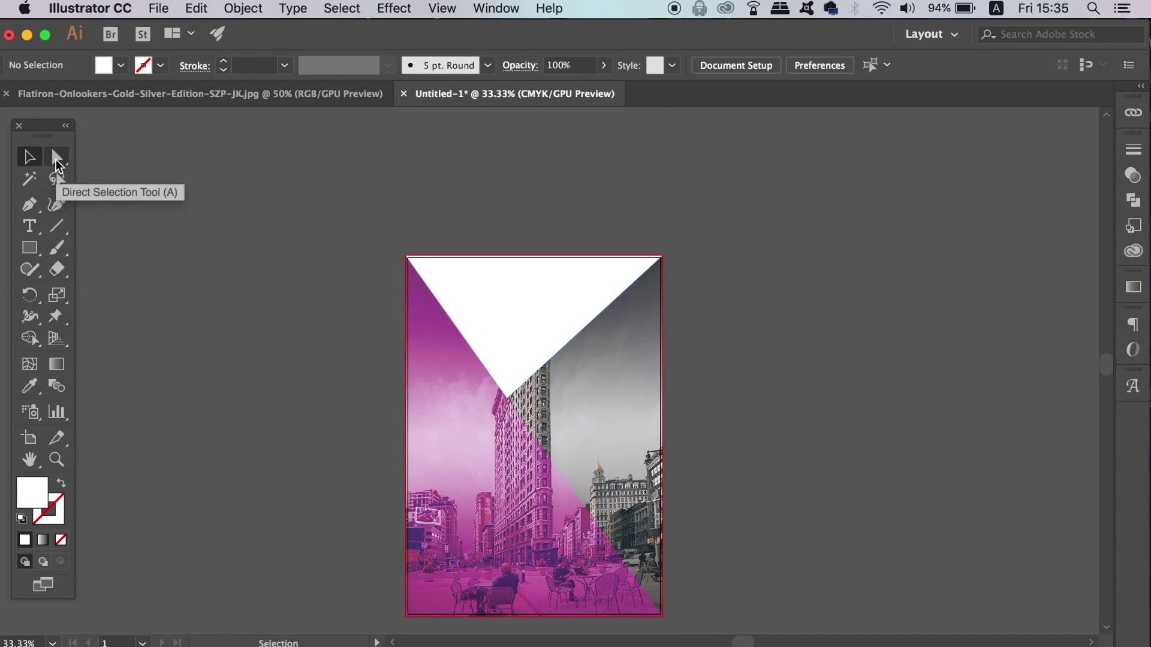
{"action": "left_click", "coordinate": [56, 159]}
{"action": "left_click", "coordinate": [516, 326]}
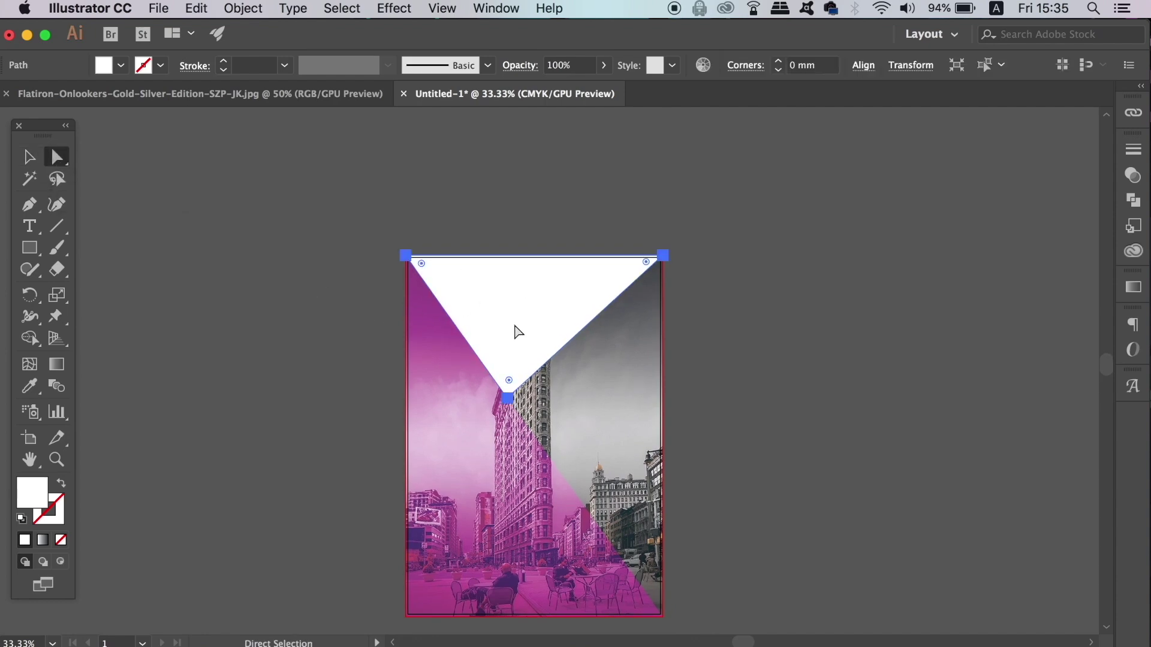
{"action": "left_click_drag", "start_coordinate": [509, 397], "coordinate": [663, 368]}
{"action": "left_click", "coordinate": [839, 381]}
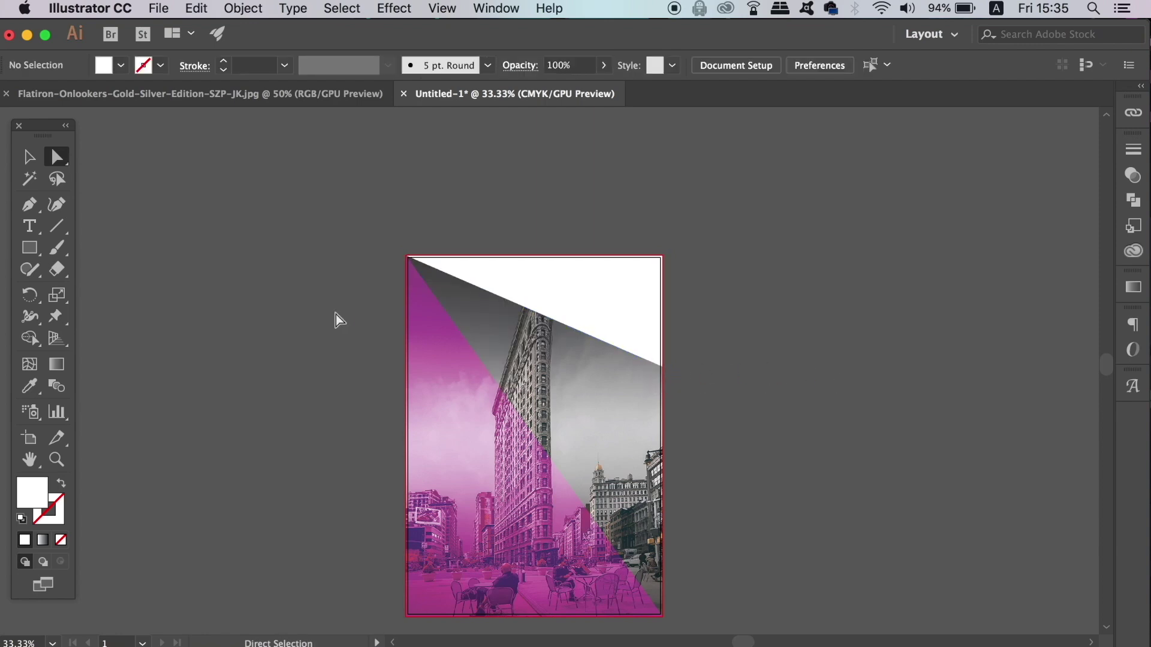
Draw a closed Pen tool shape between the white and magenta triangles, through the bleed's top-left, bottom-right and the white triangle's lower-right corners.
{"action": "left_click", "coordinate": [29, 204]}
{"action": "left_click", "coordinate": [61, 483]}
{"action": "left_click", "coordinate": [406, 257]}
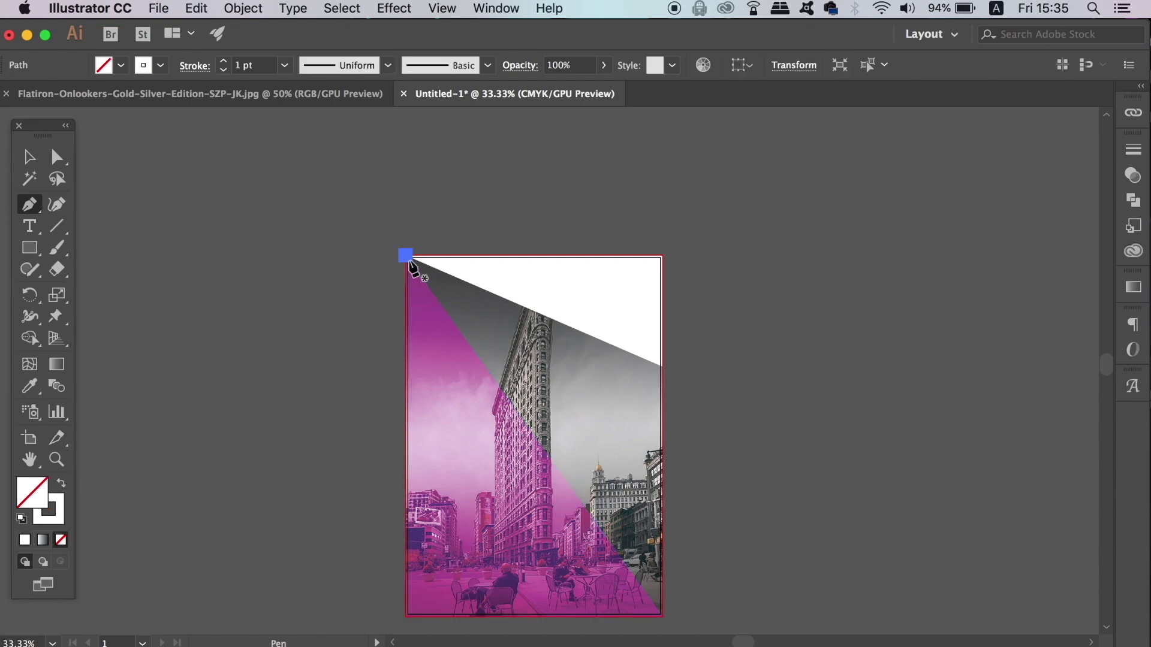
{"action": "scroll", "coordinate": [659, 594], "scroll_direction": "down", "scroll_amount": 2}
{"action": "left_click", "coordinate": [652, 546]}
{"action": "key", "text": "super+equal"}
{"action": "key", "text": "super+equal"}
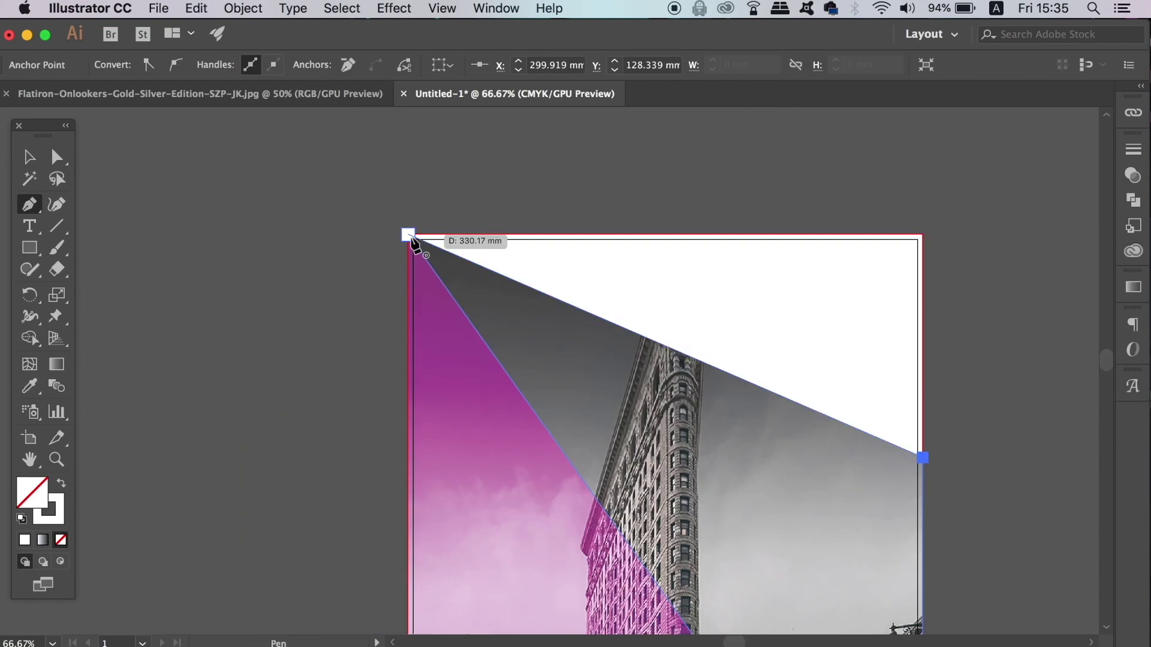
{"action": "left_click", "coordinate": [408, 235]}
Fill the new shape between the white and magenta triangles with green #2adda1.
{"action": "key", "text": "v"}
{"action": "left_click", "coordinate": [874, 514]}
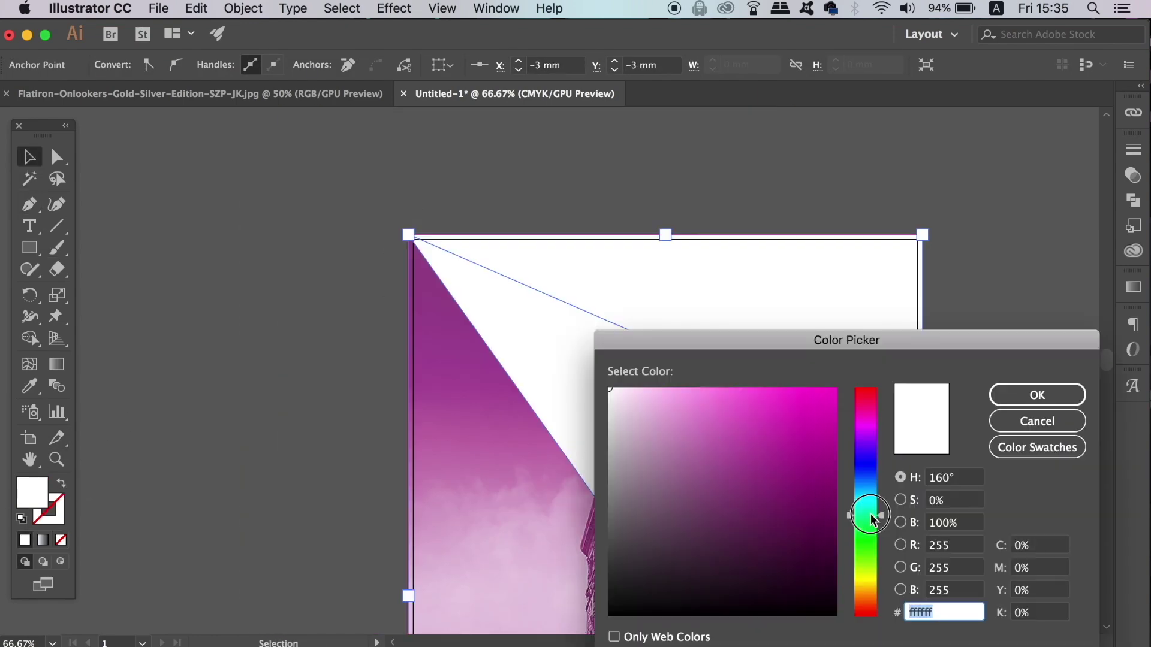
{"action": "left_click", "coordinate": [810, 418]}
{"action": "left_click", "coordinate": [795, 413]}
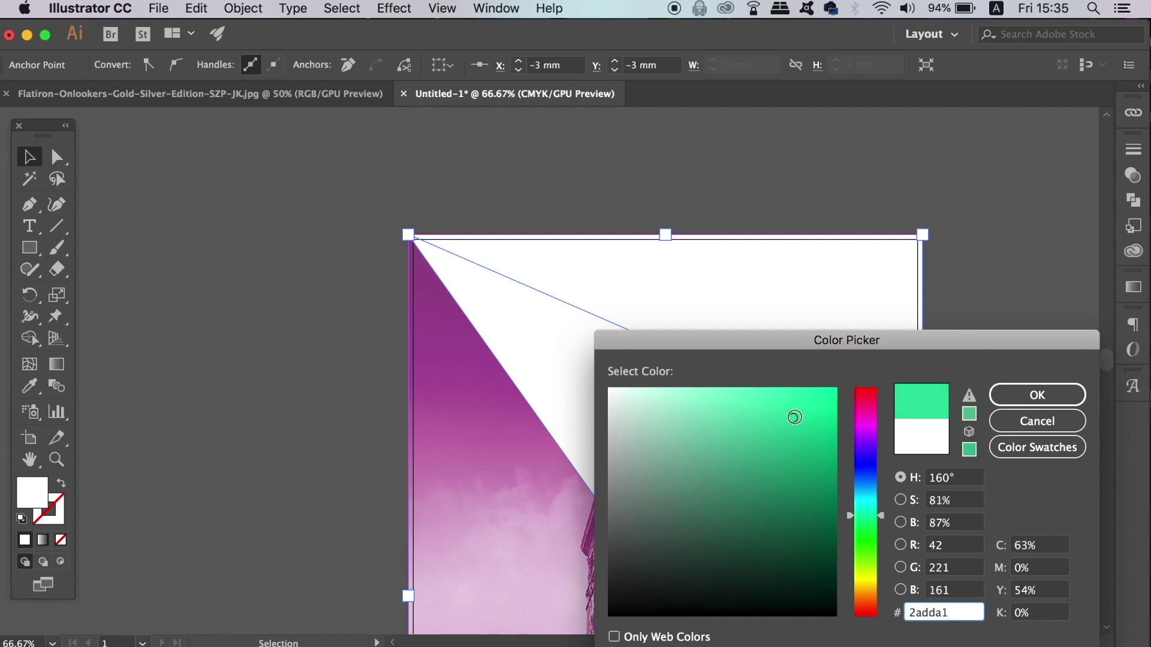
{"action": "left_click", "coordinate": [1015, 400]}
Set the green shape's blend mode to Overlay.
{"action": "left_click_drag", "start_coordinate": [976, 449], "coordinate": [886, 284]}
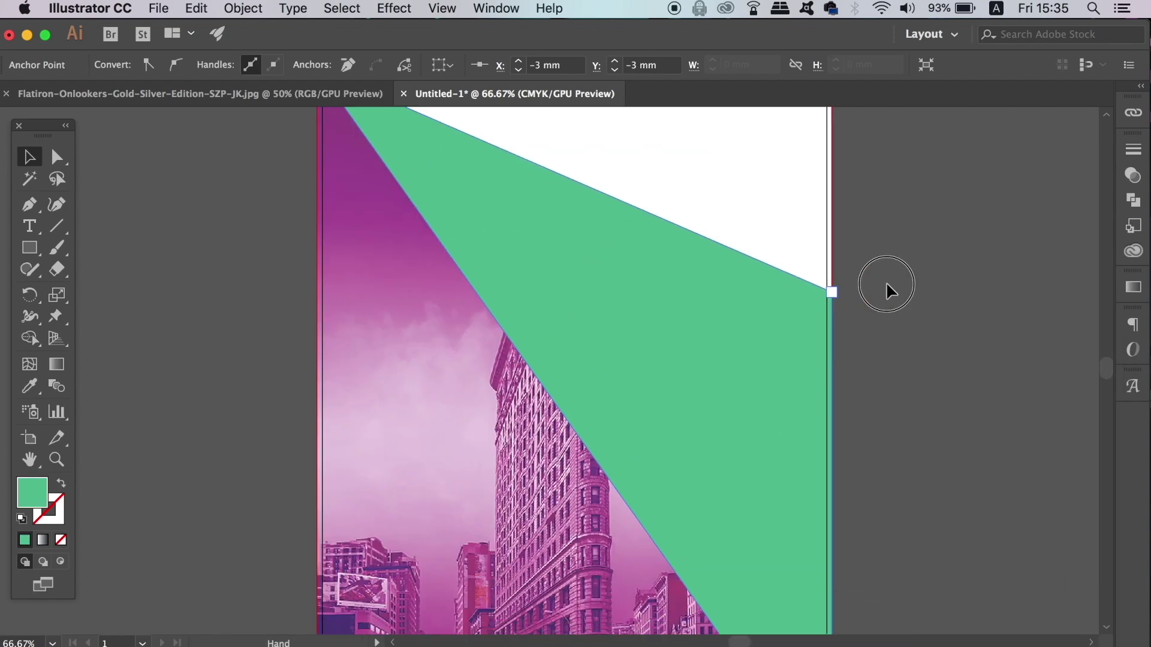
{"action": "left_click", "coordinate": [1140, 183]}
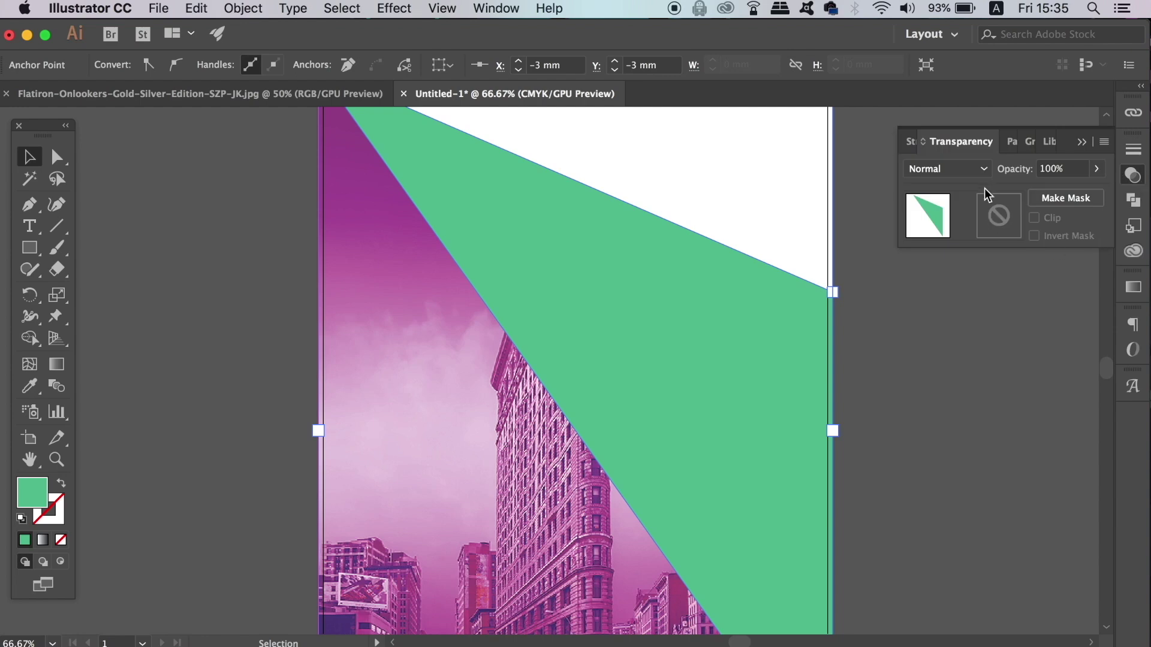
{"action": "left_click", "coordinate": [971, 170]}
{"action": "left_click", "coordinate": [965, 339]}
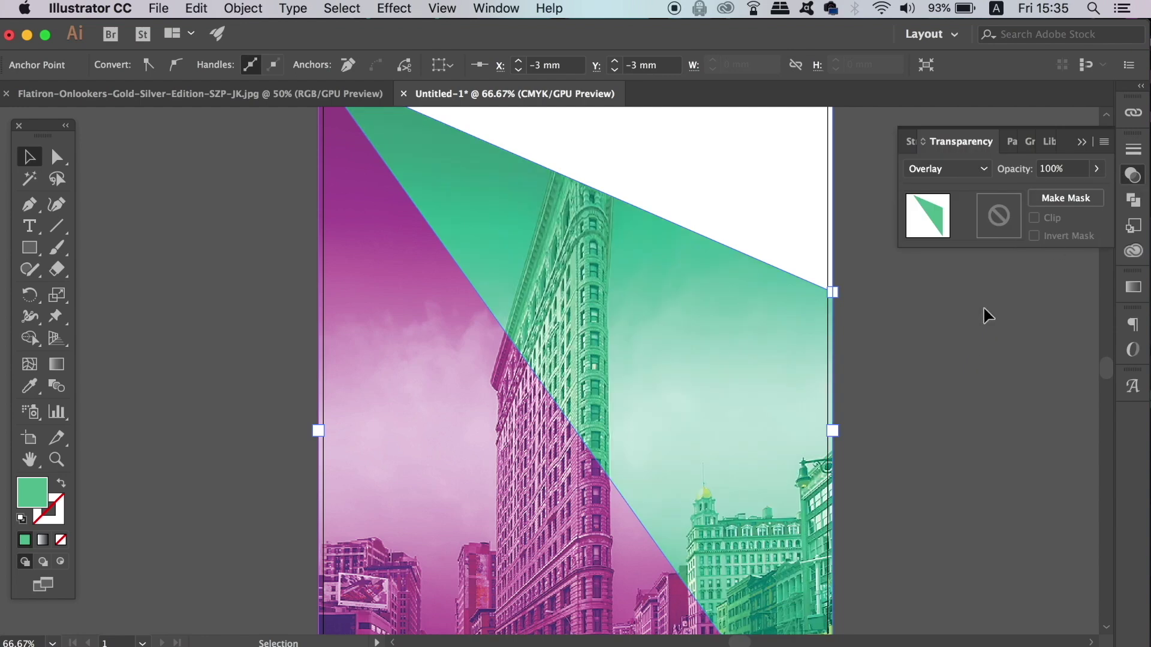
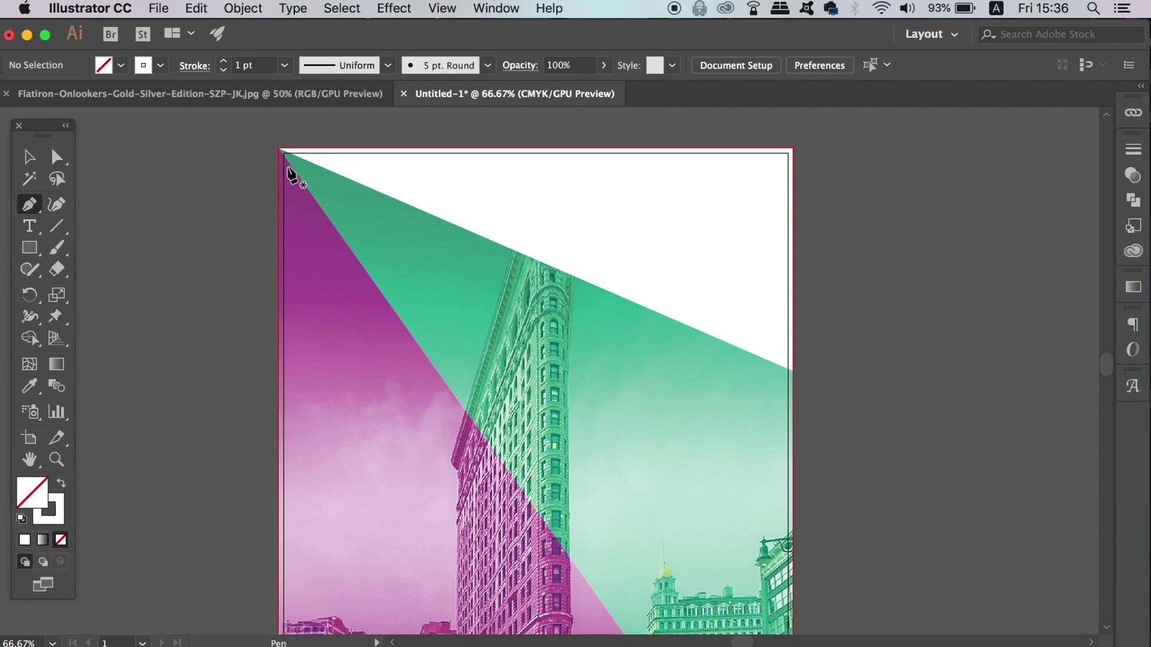
Draw a closed narrow strip with the Pen tool along the diagonal from the bleed's top-left corner to its bottom-right corner.
{"action": "left_click", "coordinate": [279, 148]}
{"action": "left_click_drag", "start_coordinate": [281, 150], "coordinate": [612, 514]}
{"action": "scroll", "coordinate": [570, 398], "scroll_direction": "down", "scroll_amount": 10}
{"action": "scroll", "coordinate": [544, 261], "scroll_direction": "up", "scroll_amount": 5}
{"action": "scroll", "coordinate": [545, 261], "scroll_direction": "left", "scroll_amount": 7}
{"action": "scroll", "coordinate": [544, 264], "scroll_direction": "up", "scroll_amount": 8}
{"action": "scroll", "coordinate": [544, 264], "scroll_direction": "left", "scroll_amount": 1}
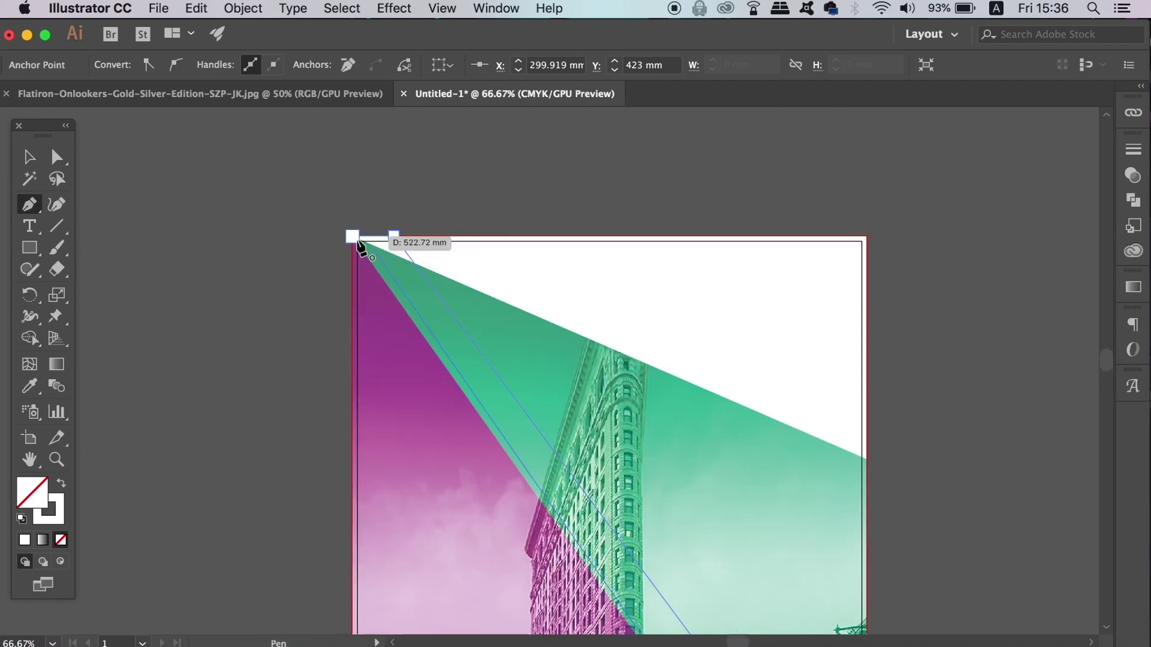
{"action": "left_click", "coordinate": [354, 237]}
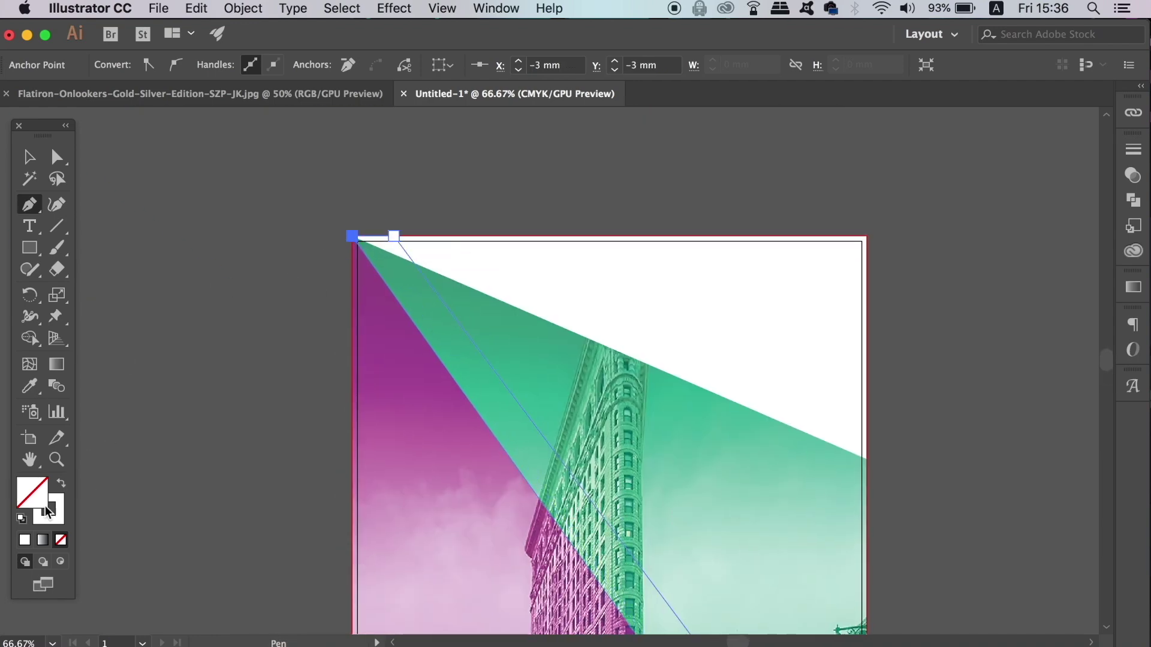
Swap the strip's white outline to its fill and apply a linear white-to-black gradient.
{"action": "left_click", "coordinate": [61, 484]}
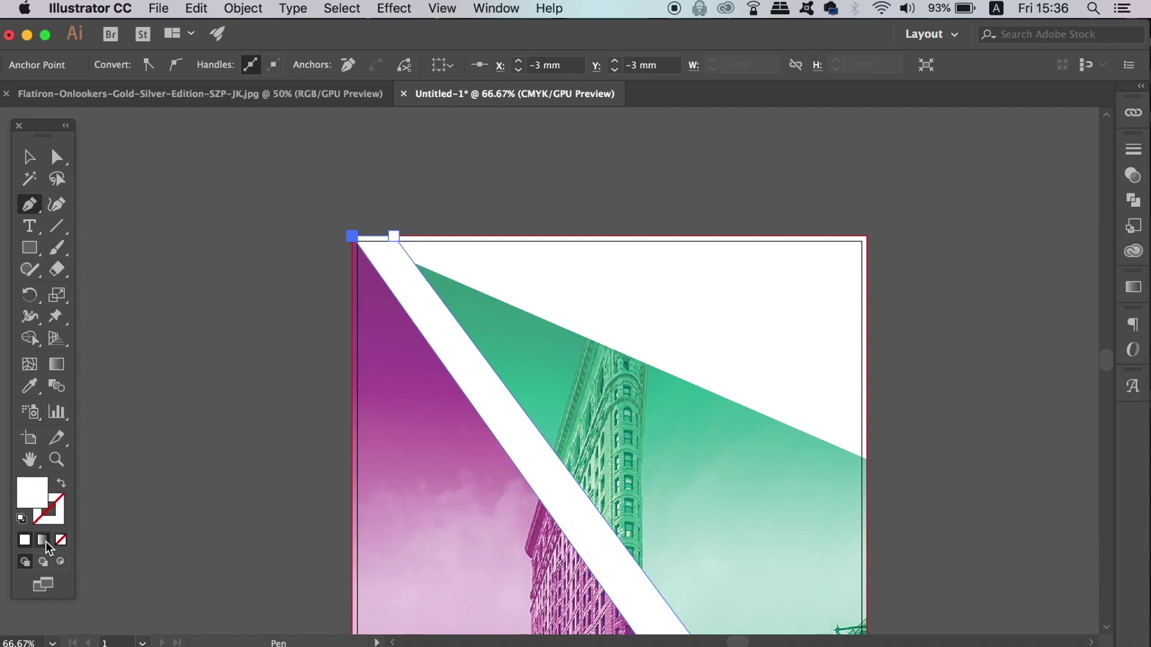
{"action": "left_click", "coordinate": [42, 540]}
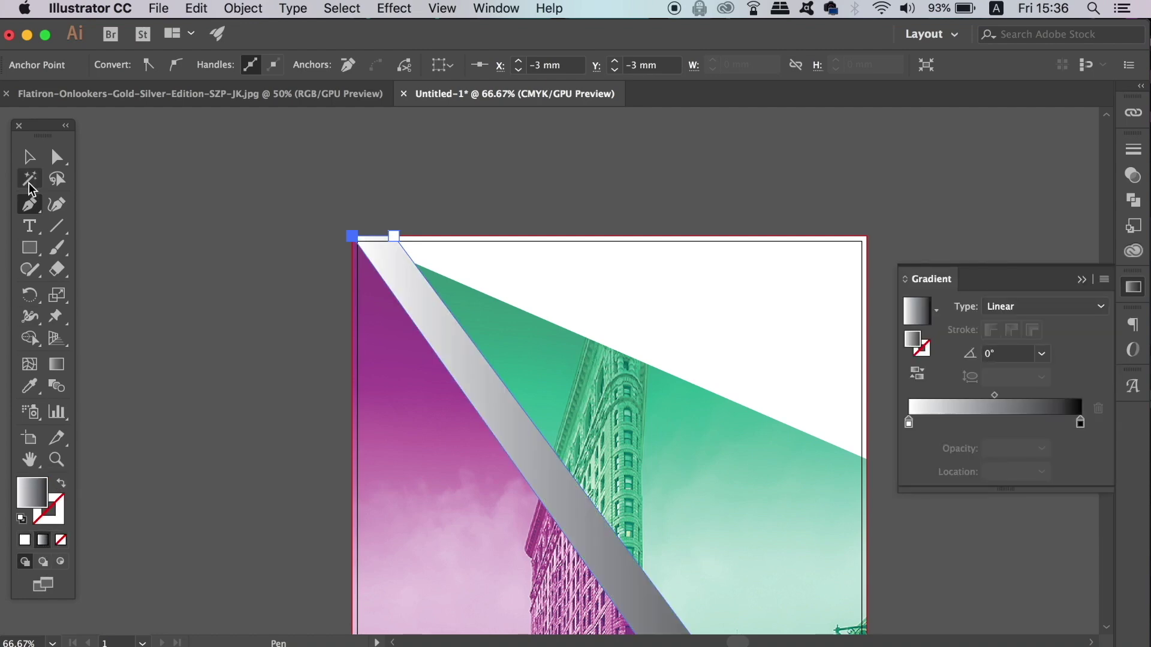
{"action": "left_click", "coordinate": [29, 158]}
Widen the diagonal strip's upper end by nudging its top-right anchor point right to about X 27.6 mm.
{"action": "scroll", "coordinate": [780, 360], "scroll_direction": "down", "scroll_amount": 5}
{"action": "scroll", "coordinate": [779, 359], "scroll_direction": "right", "scroll_amount": 2}
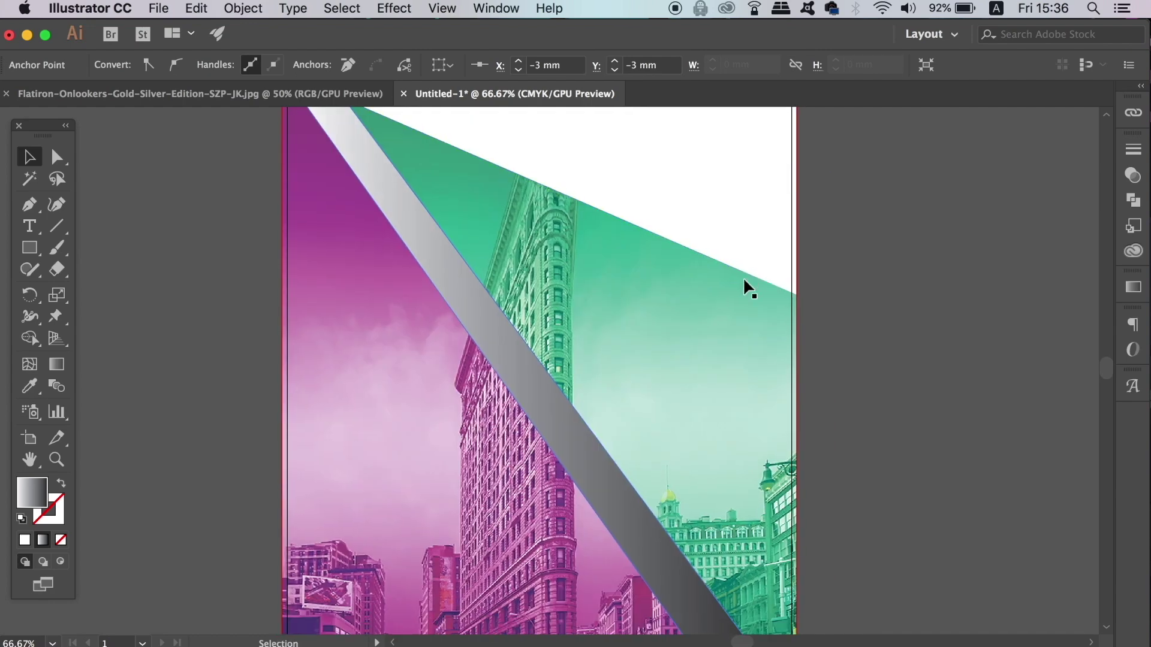
{"action": "left_click", "coordinate": [616, 515]}
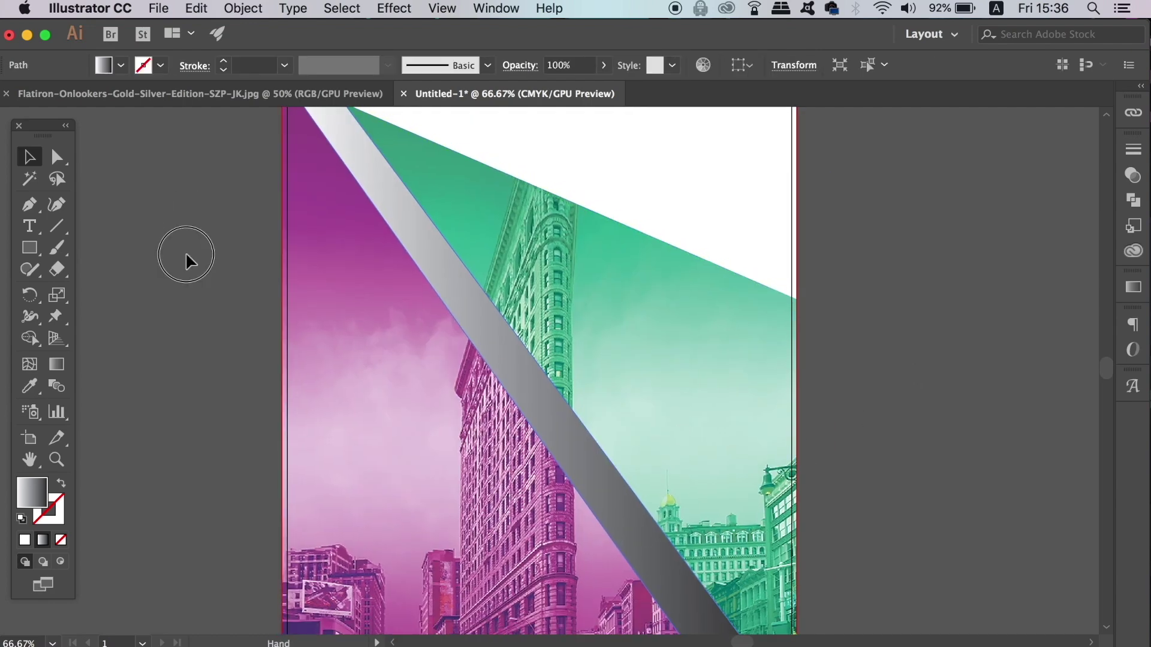
{"action": "scroll", "coordinate": [188, 257], "scroll_direction": "up", "scroll_amount": 3}
{"action": "key", "text": "a"}
{"action": "left_click", "coordinate": [327, 172]}
{"action": "key", "text": "Right"}
{"action": "key", "text": "Right"}
{"action": "key", "text": "Right"}
{"action": "key", "text": "Right"}
{"action": "key", "text": "Right"}
{"action": "key", "text": "Right"}
{"action": "key", "text": "Right"}
{"action": "key", "text": "Right"}
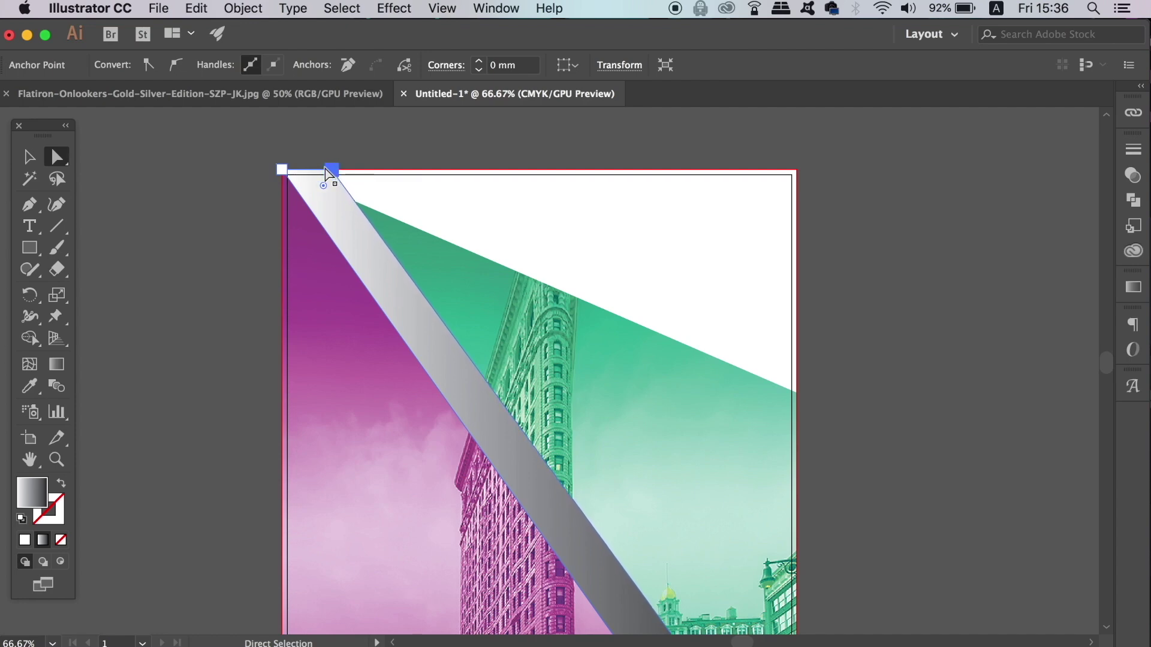
{"action": "left_click", "coordinate": [28, 157]}
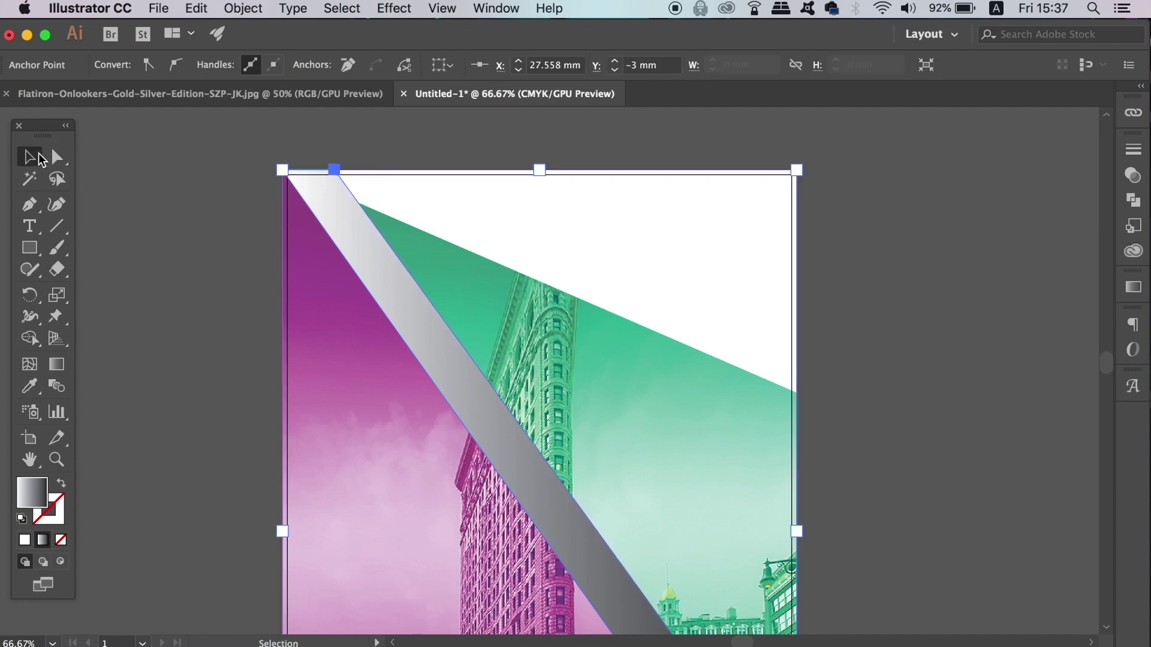
Switch the black end stop of the diagonal strip's gradient from Grayscale to the CMYK colour mode.
{"action": "left_click", "coordinate": [1133, 288]}
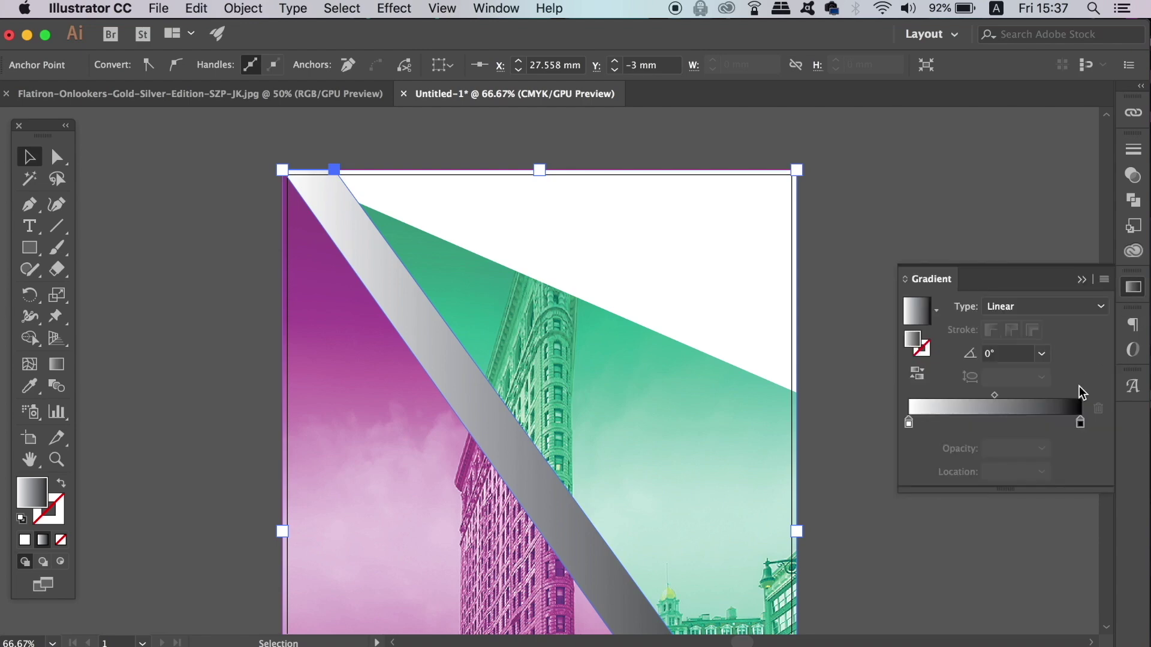
{"action": "double_click", "coordinate": [1081, 424]}
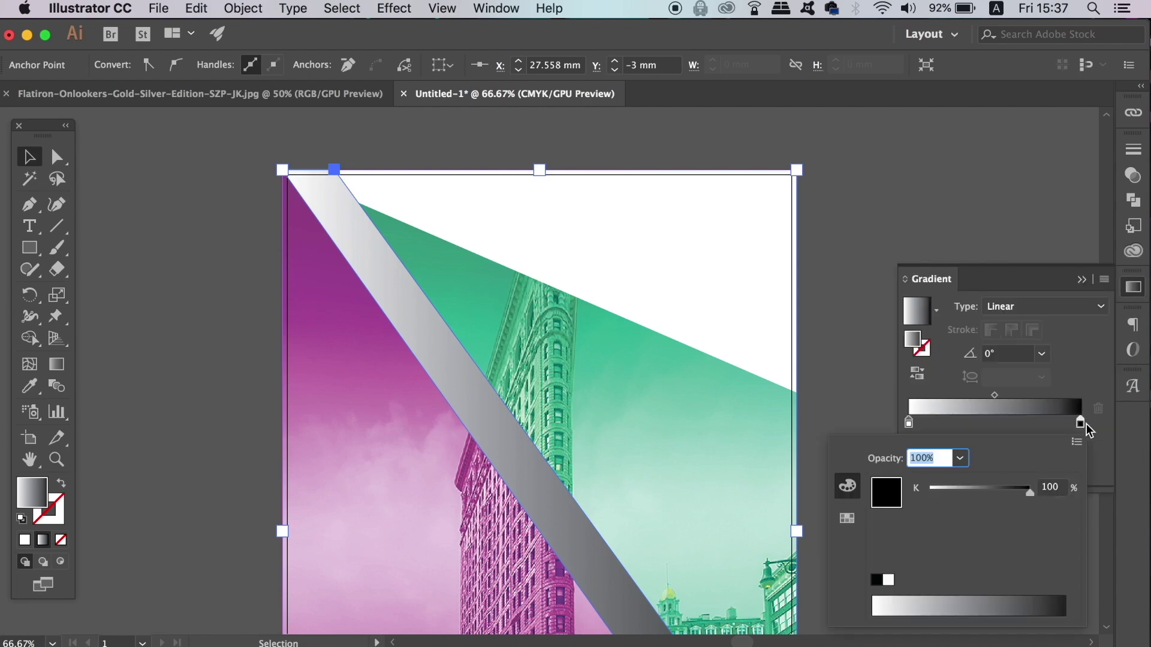
{"action": "left_click", "coordinate": [847, 518]}
{"action": "left_click", "coordinate": [850, 486]}
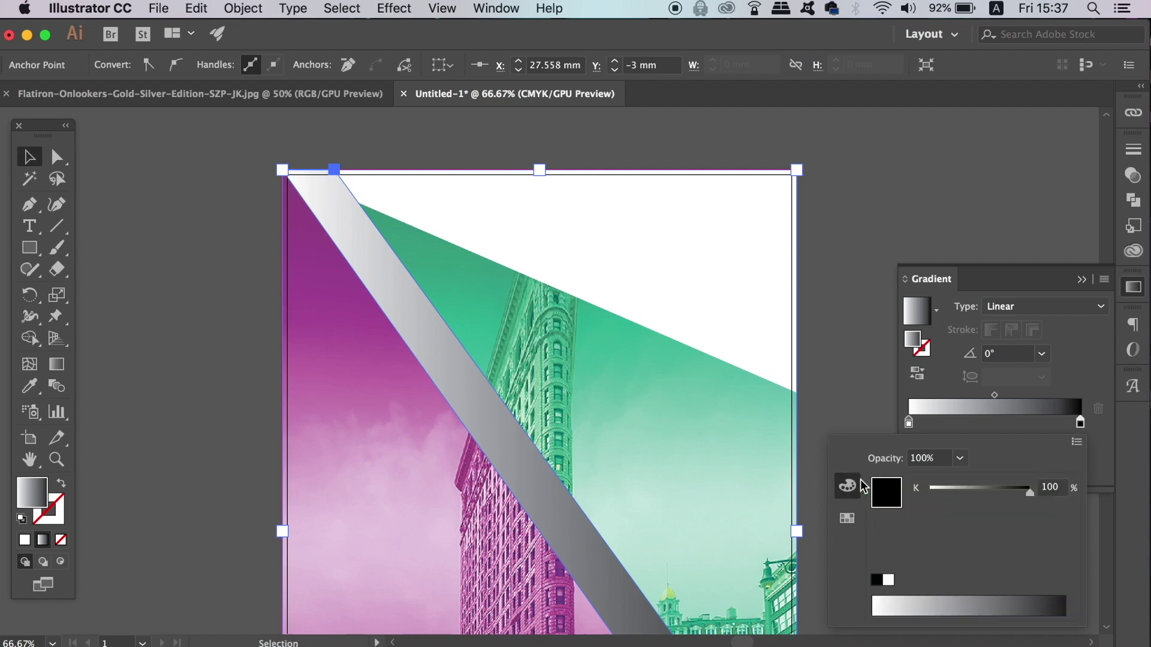
{"action": "left_click", "coordinate": [1077, 443]}
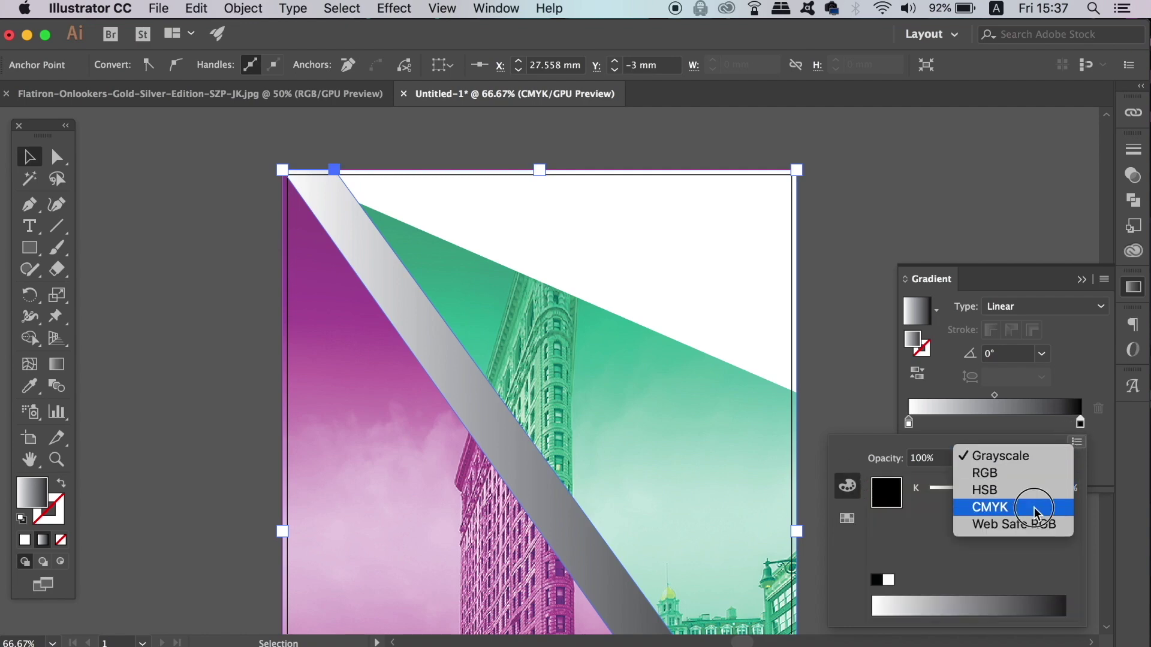
{"action": "left_click", "coordinate": [1035, 508]}
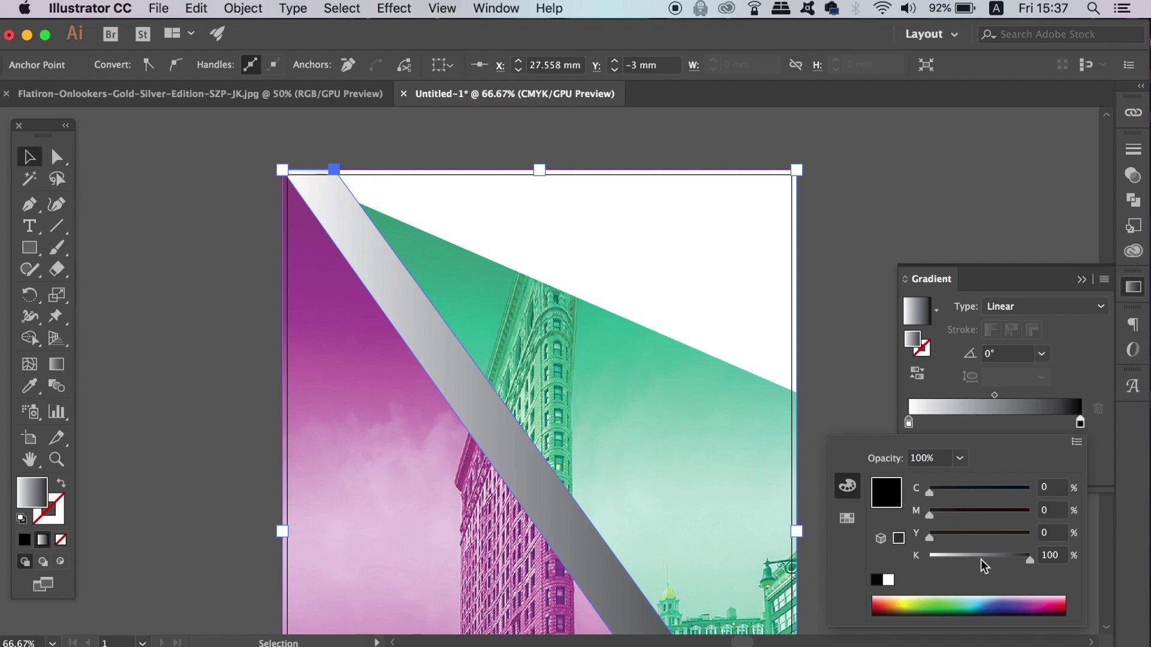
Switch the gradient's white start stop to CMYK and set its K value to 100%.
{"action": "left_click", "coordinate": [910, 422]}
{"action": "double_click", "coordinate": [910, 422]}
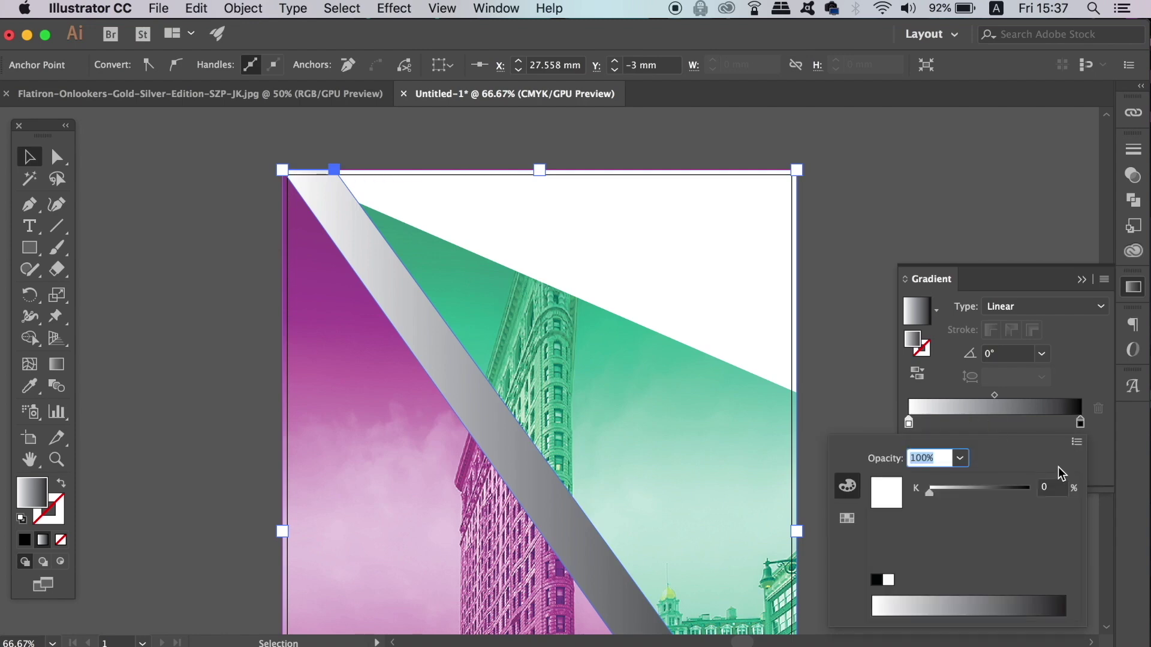
{"action": "left_click", "coordinate": [1078, 444]}
{"action": "left_click", "coordinate": [1050, 507]}
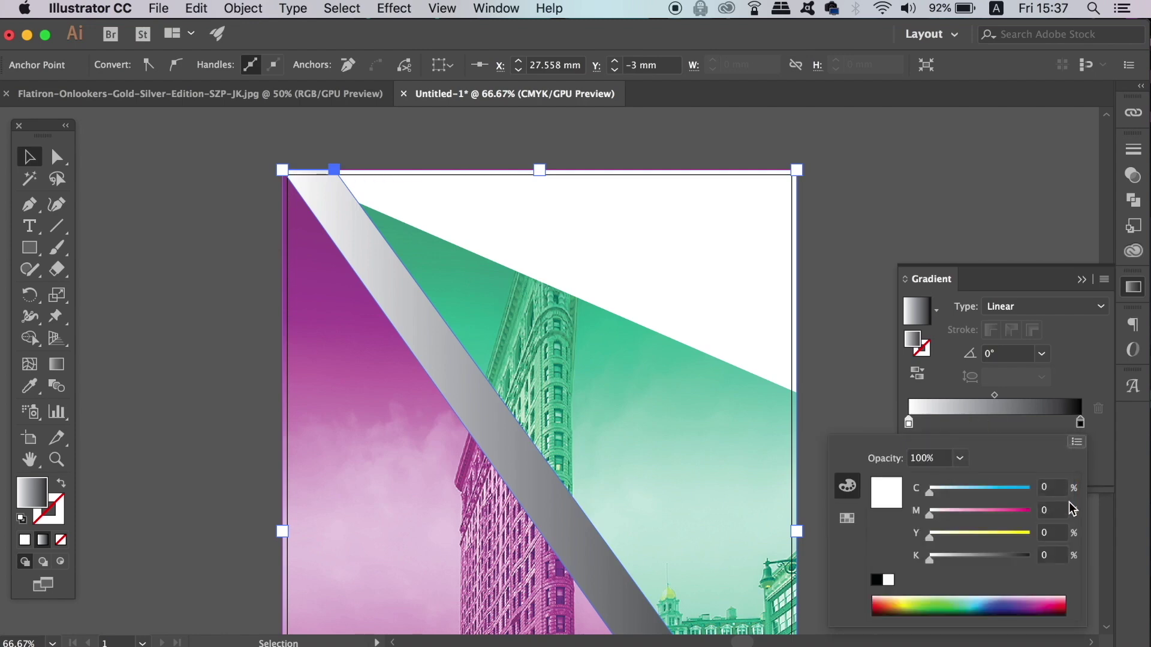
{"action": "left_click_drag", "start_coordinate": [930, 561], "coordinate": [1123, 564]}
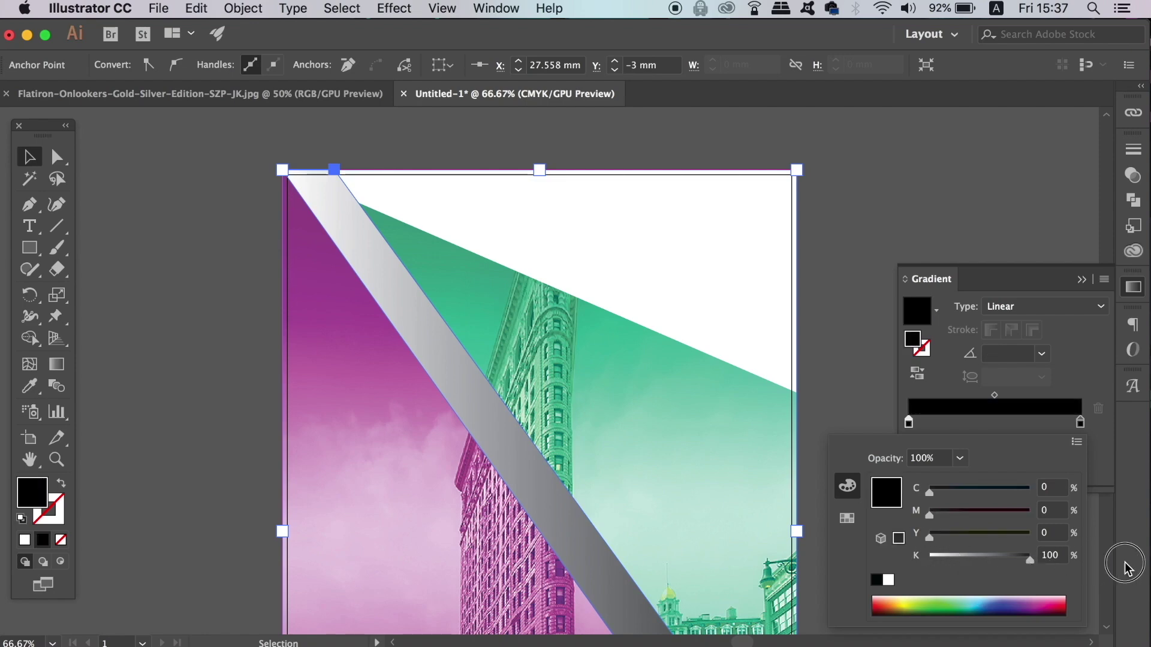
Set the opacity of the gradient's start stop to 0%.
{"action": "left_click", "coordinate": [1092, 420]}
{"action": "left_click", "coordinate": [1043, 450]}
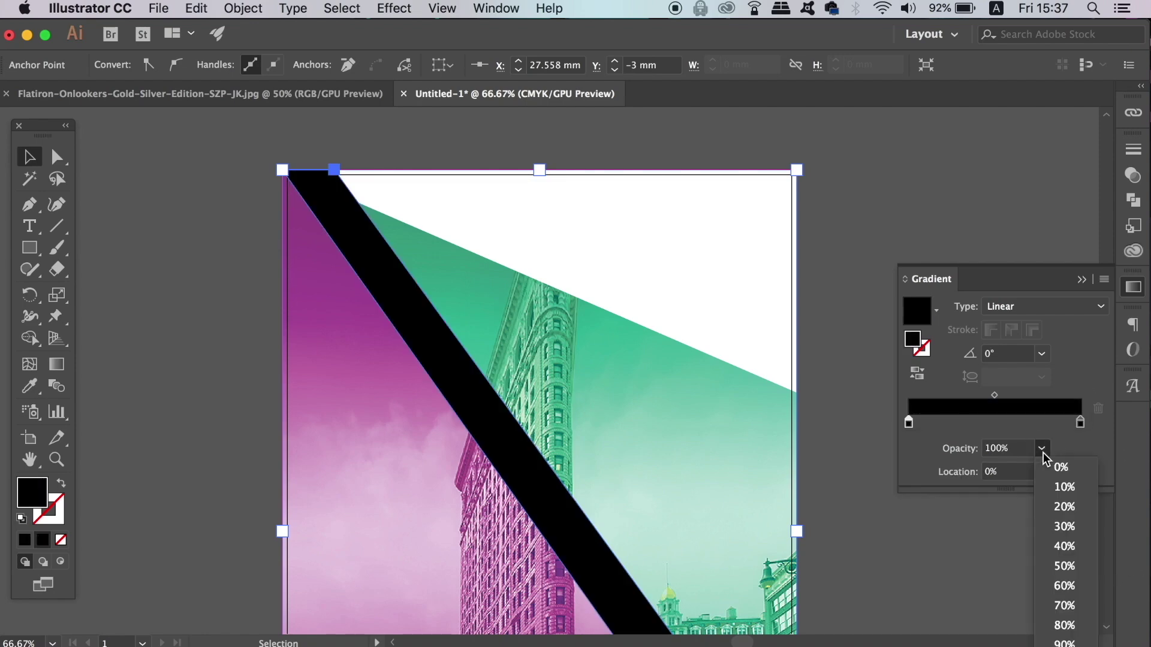
{"action": "left_click", "coordinate": [1054, 462]}
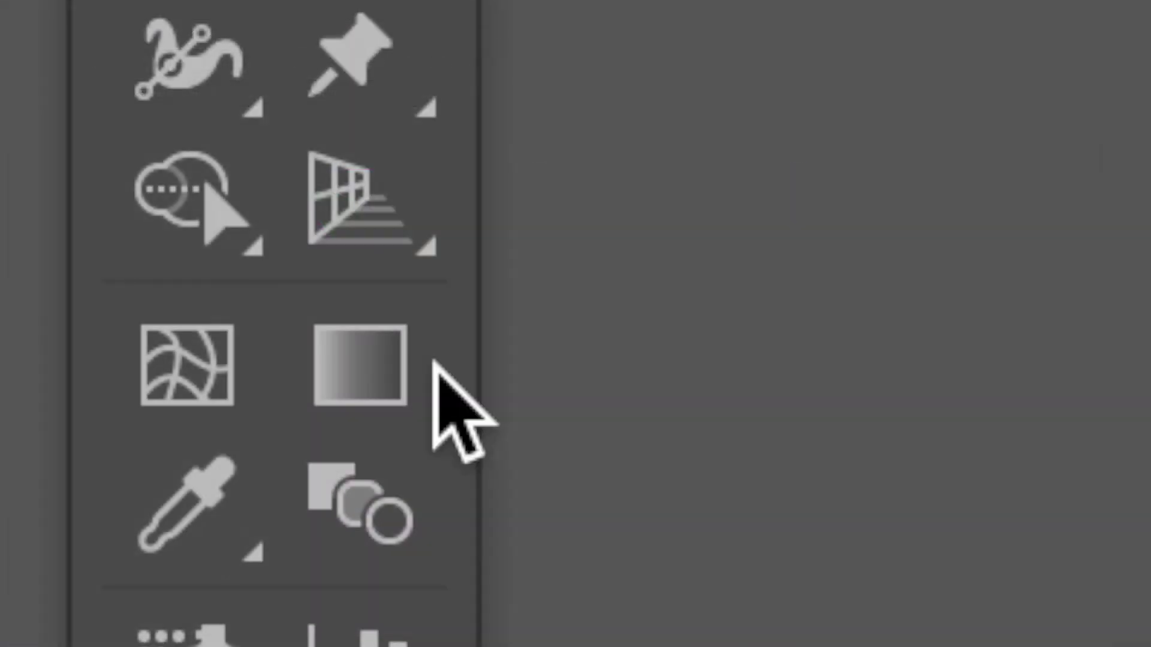
Redirect the gradient across the strip's width with the Gradient tool, from transparent at its upper-right edge to black at its lower-left edge.
{"action": "left_click", "coordinate": [61, 364]}
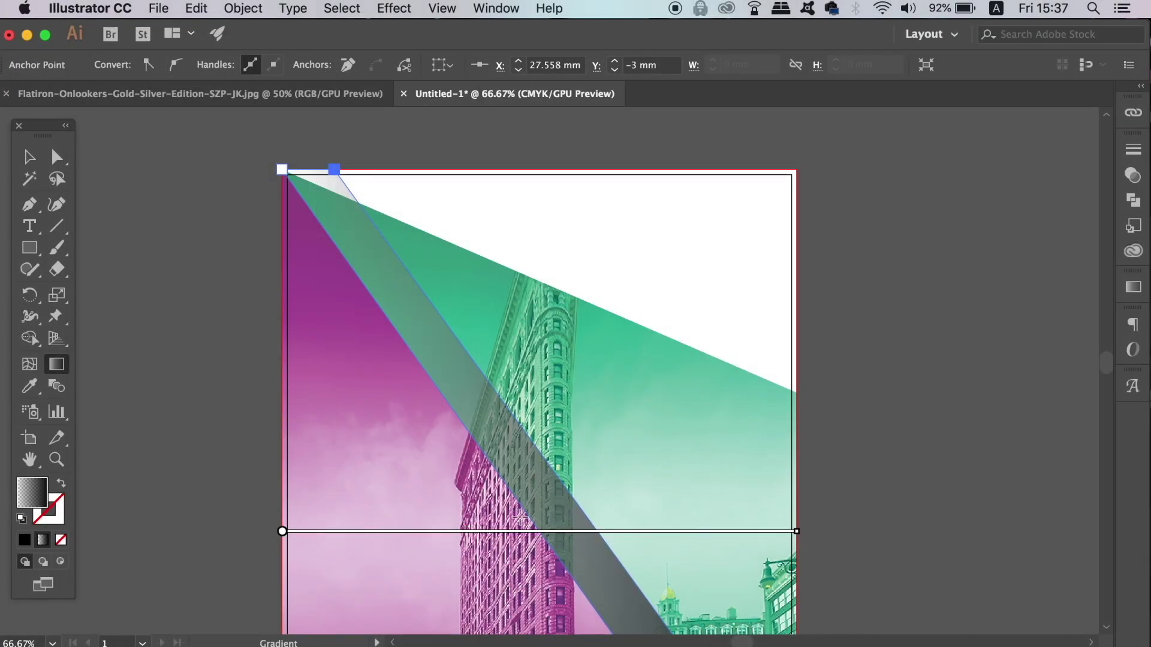
{"action": "left_click_drag", "start_coordinate": [520, 514], "coordinate": [569, 473]}
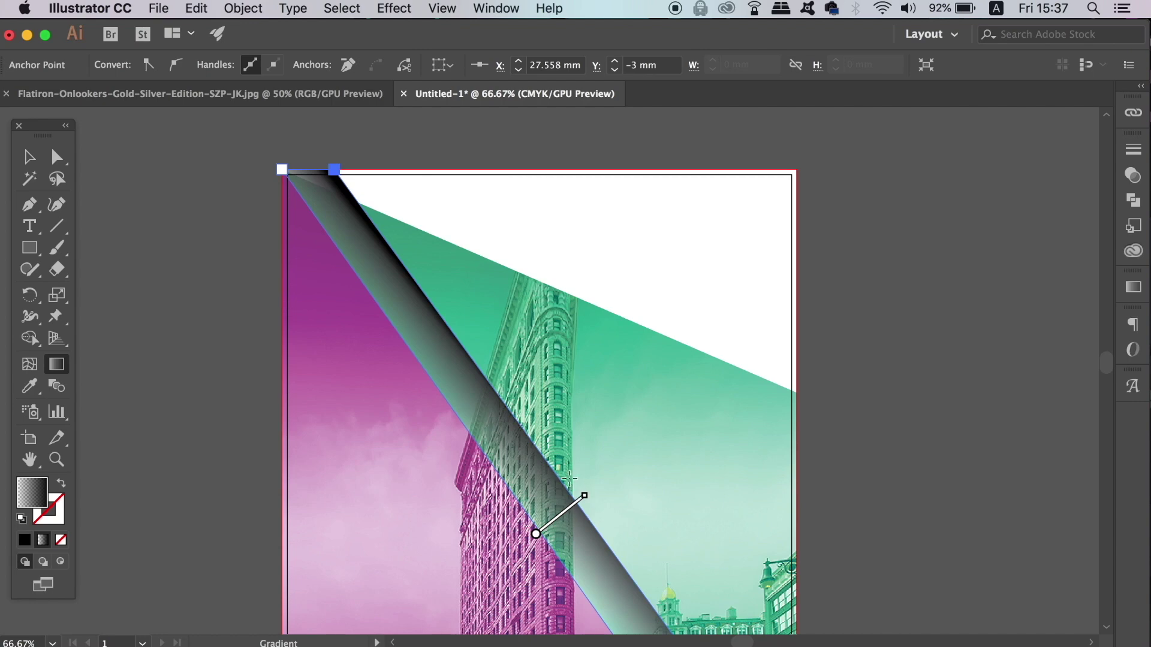
{"action": "left_click_drag", "start_coordinate": [583, 498], "coordinate": [531, 536]}
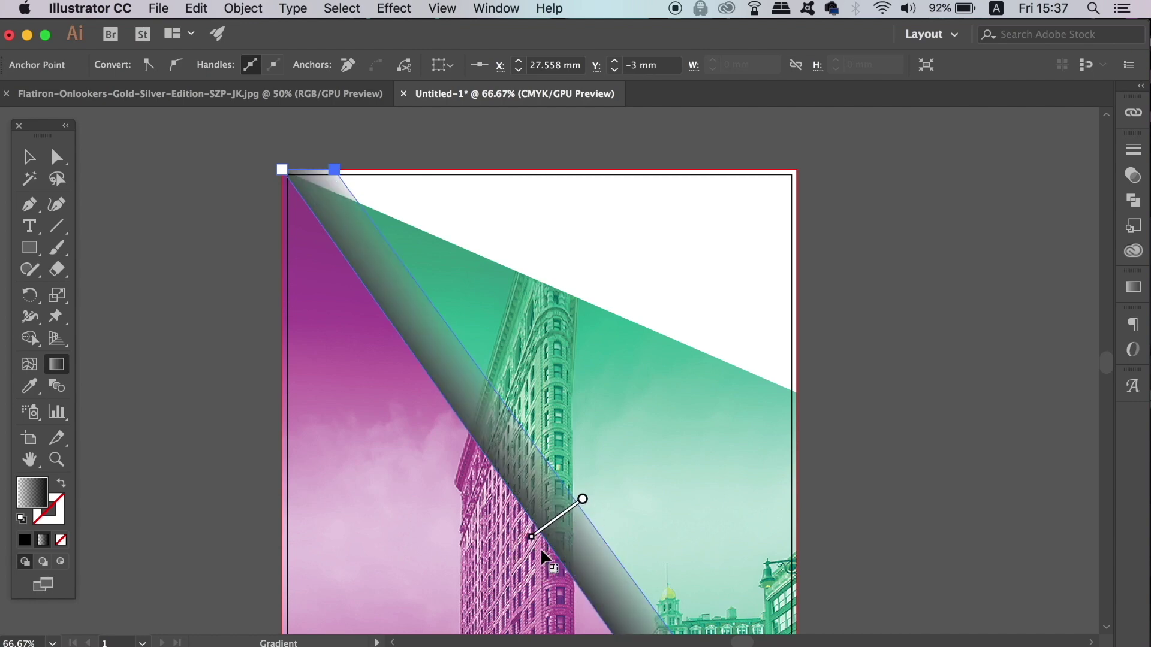
{"action": "left_click", "coordinate": [34, 163]}
{"action": "left_click", "coordinate": [144, 172]}
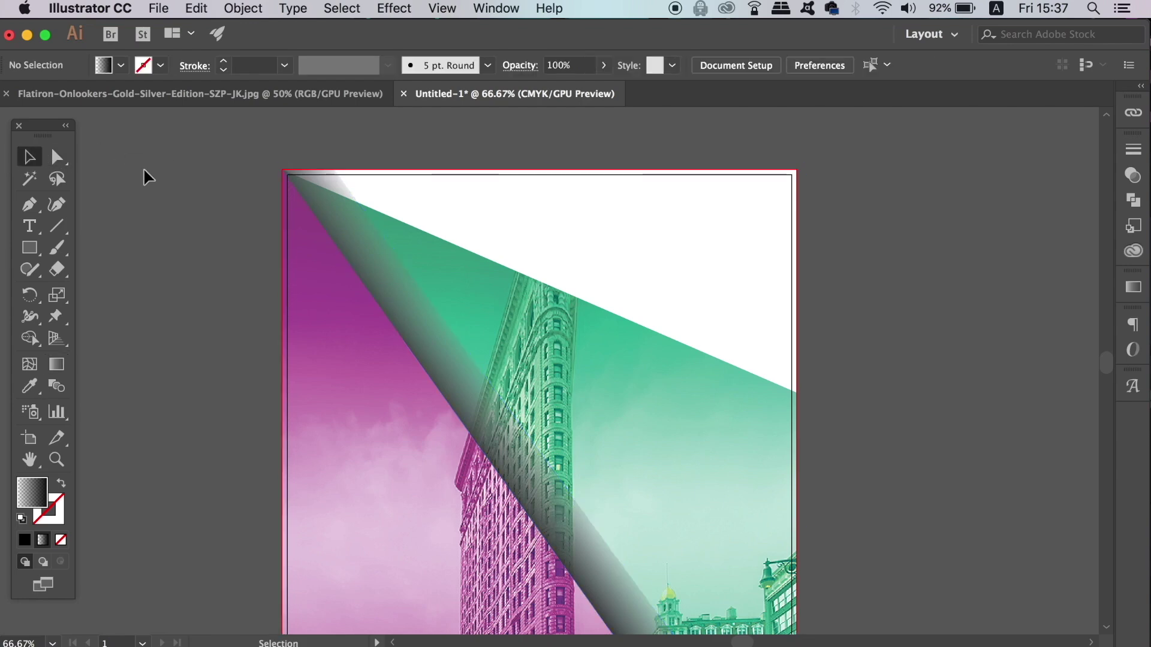
Soften the strip's shadow by moving its gradient midpoint to about 80.9%.
{"action": "key", "text": "super+minus"}
{"action": "left_click_drag", "start_coordinate": [508, 329], "coordinate": [489, 201]}
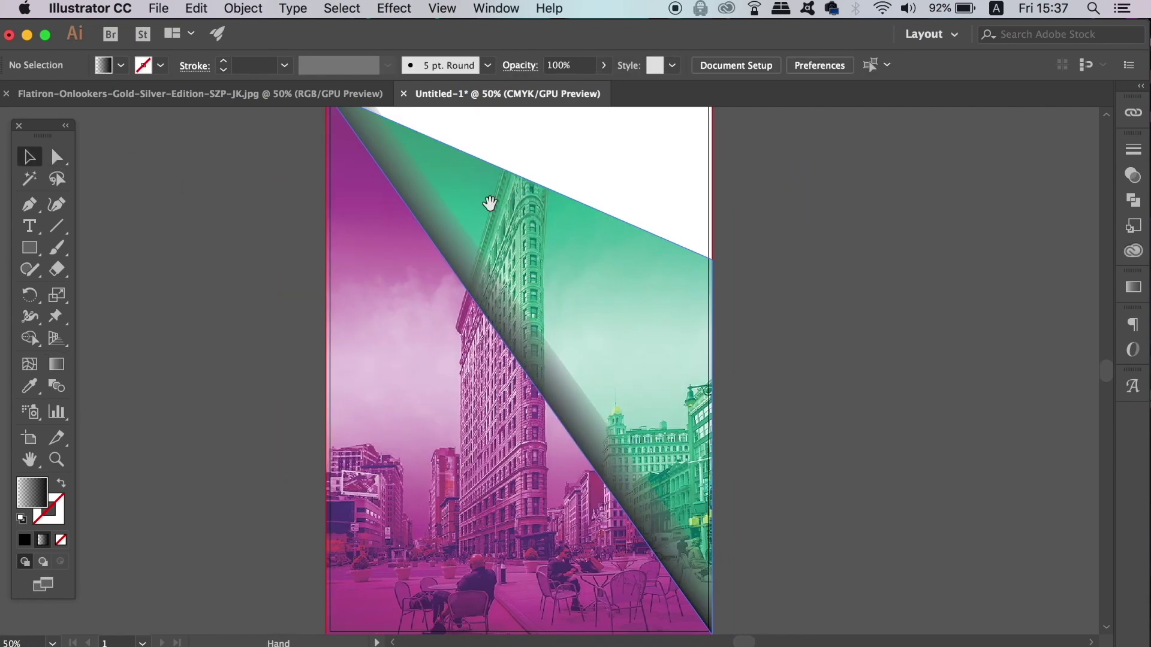
{"action": "left_click", "coordinate": [497, 273]}
{"action": "left_click", "coordinate": [1133, 287]}
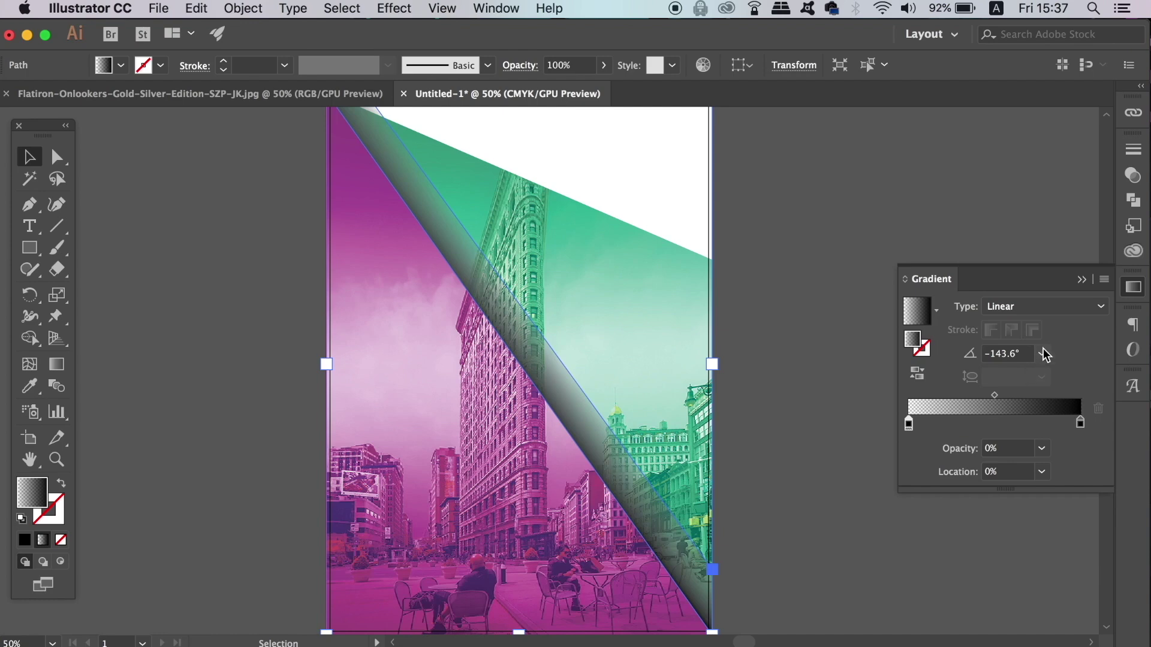
{"action": "left_click_drag", "start_coordinate": [996, 400], "coordinate": [1049, 399]}
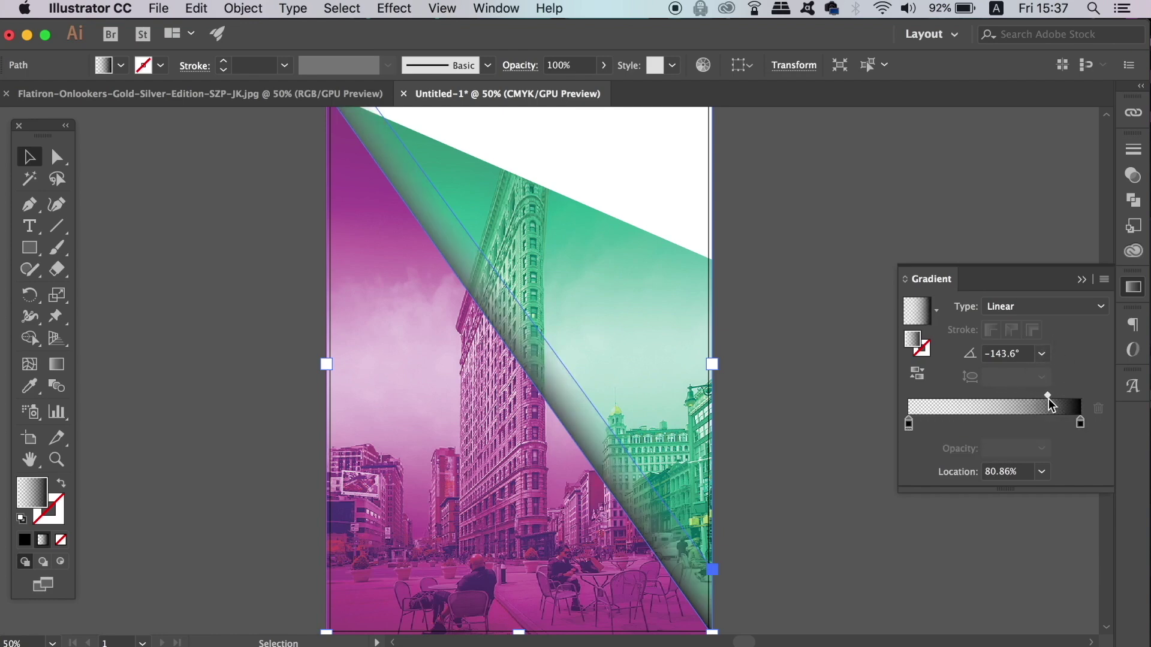
{"action": "left_click", "coordinate": [825, 397]}
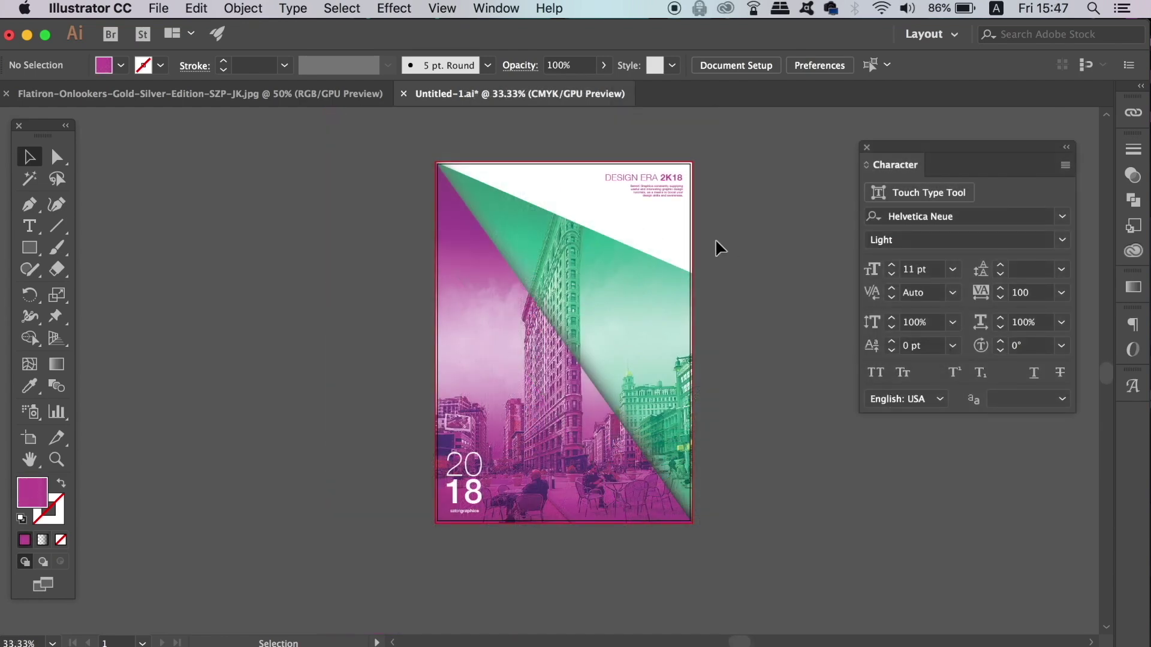
Examine the 2018 text block at the poster's lower left and the DESIGN ERA 2K18 heading at its upper right.
{"action": "key", "text": "super+equal"}
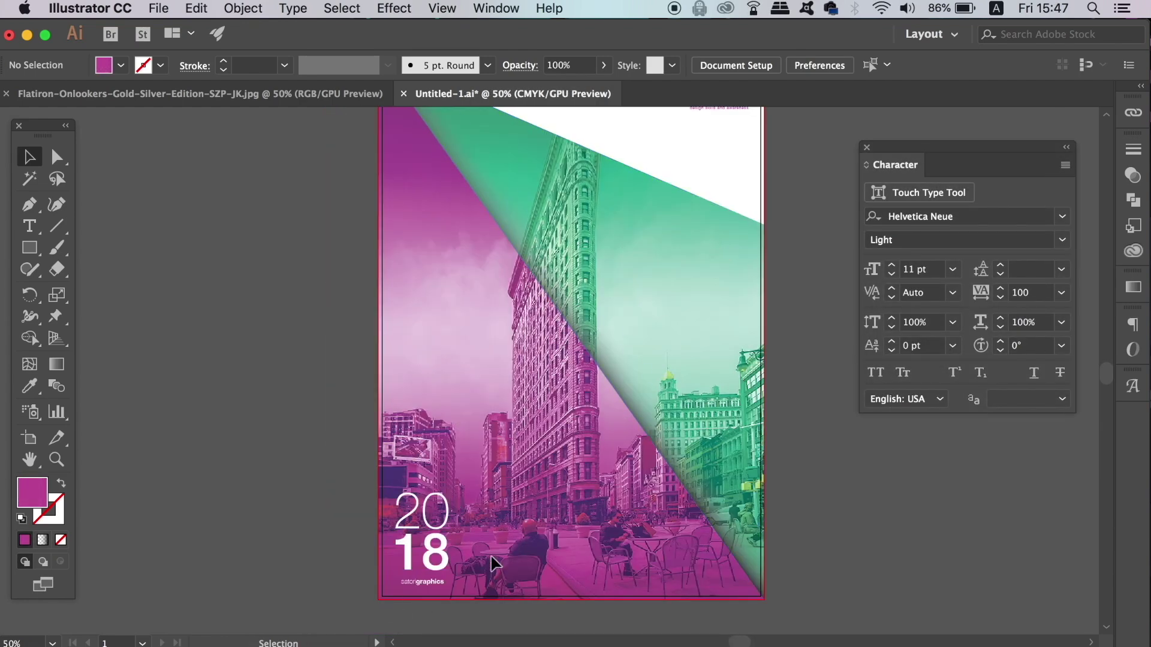
{"action": "left_click", "coordinate": [447, 530]}
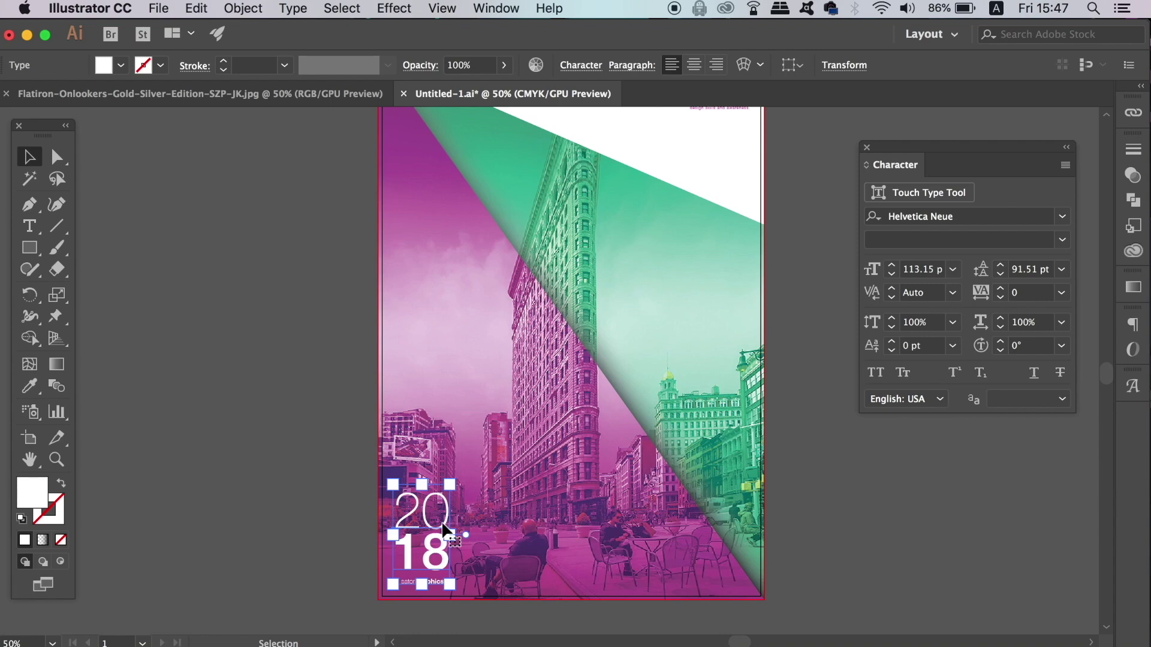
{"action": "left_click", "coordinate": [294, 463]}
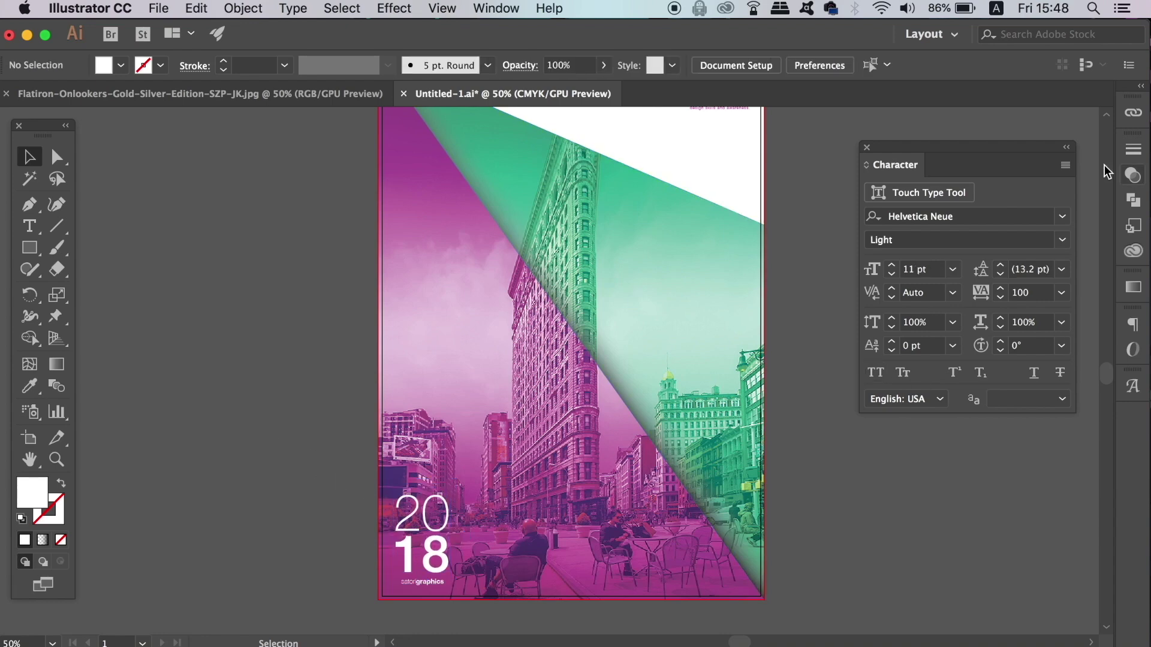
{"action": "left_click_drag", "start_coordinate": [741, 211], "coordinate": [741, 298]}
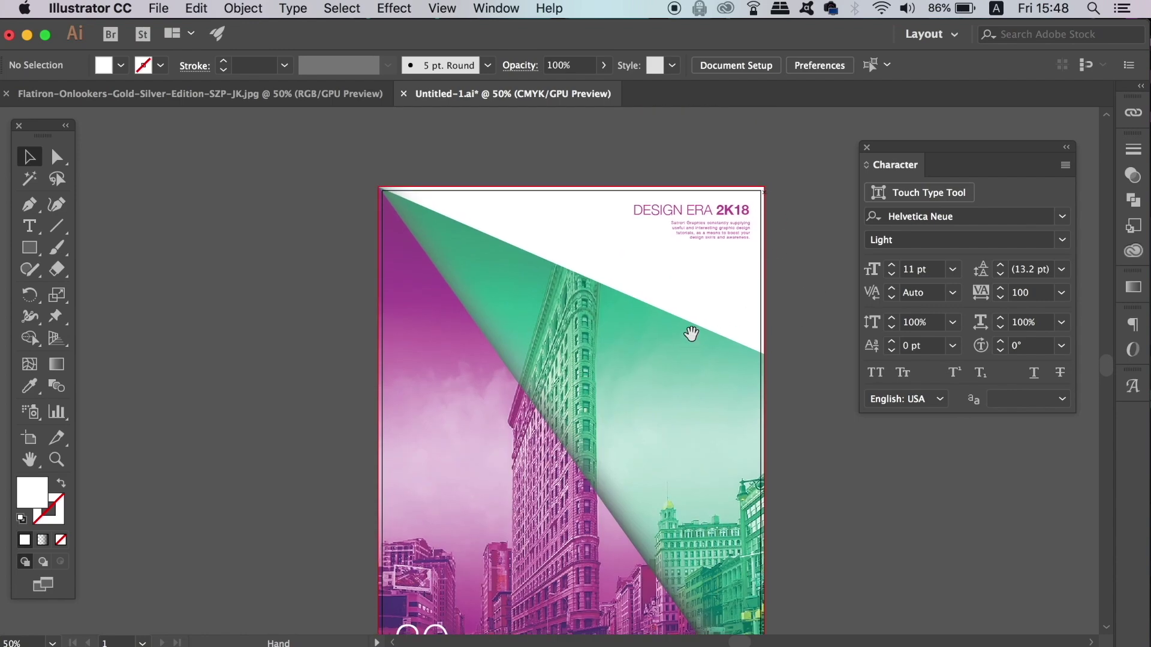
{"action": "scroll", "coordinate": [691, 334], "scroll_direction": "down", "scroll_amount": 5}
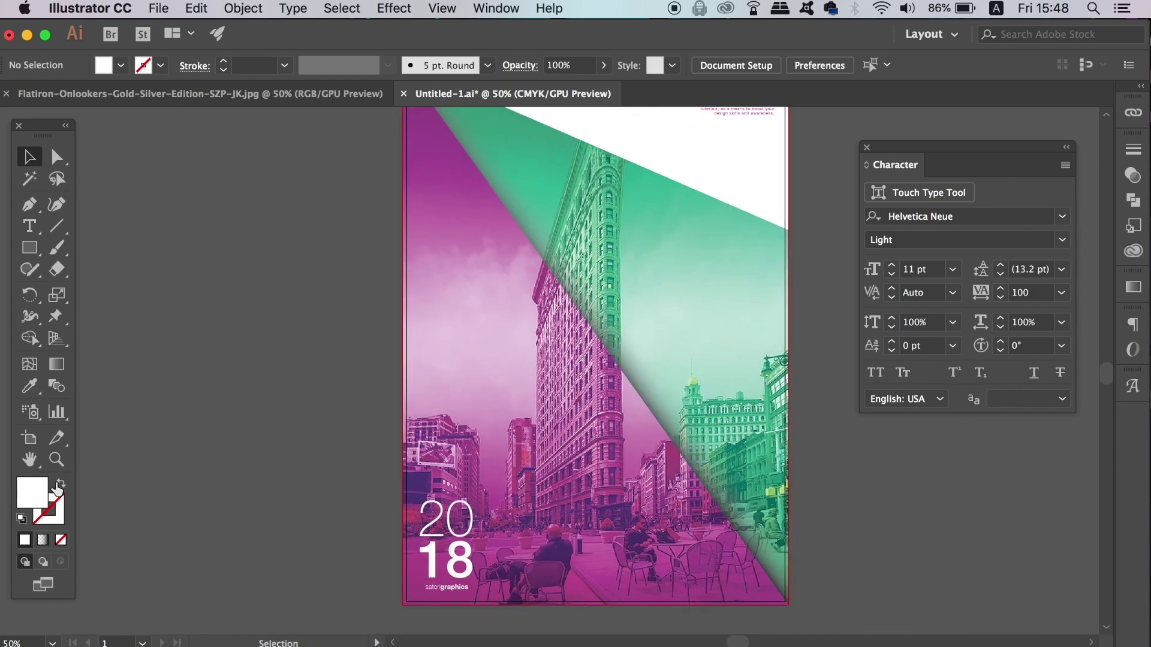
Draw a vertical white line without fill using the Pen tool, from just above the 2018 text up to about X 10.6, Y 142.7 mm.
{"action": "left_click", "coordinate": [59, 486]}
{"action": "key", "text": "super+1"}
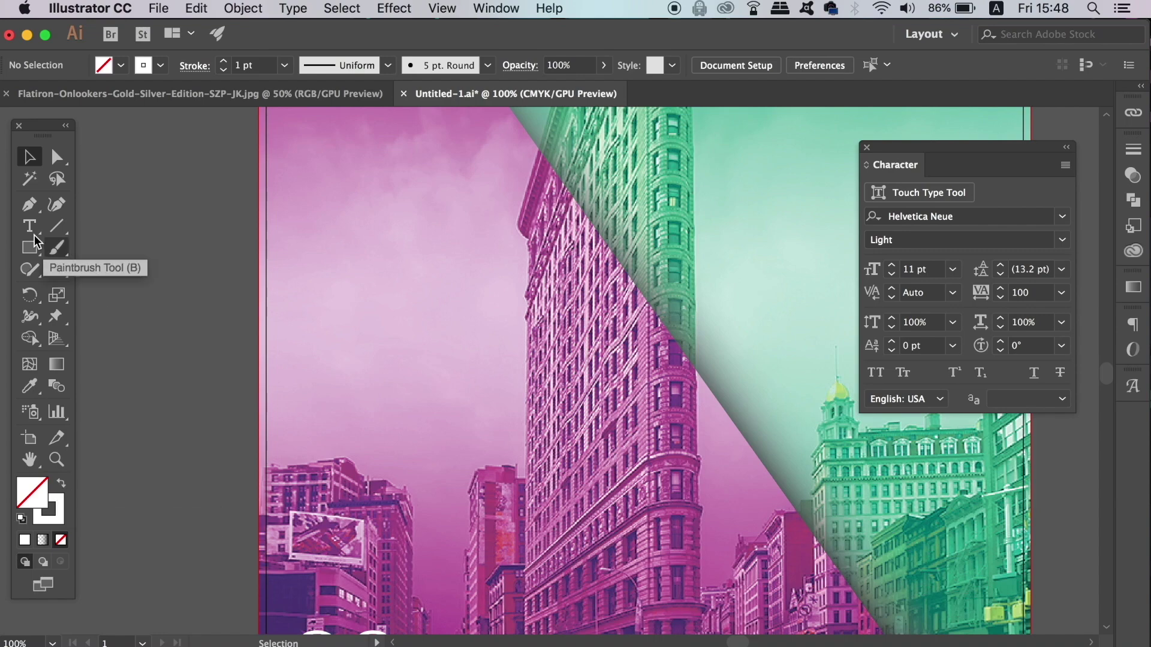
{"action": "left_click", "coordinate": [159, 201]}
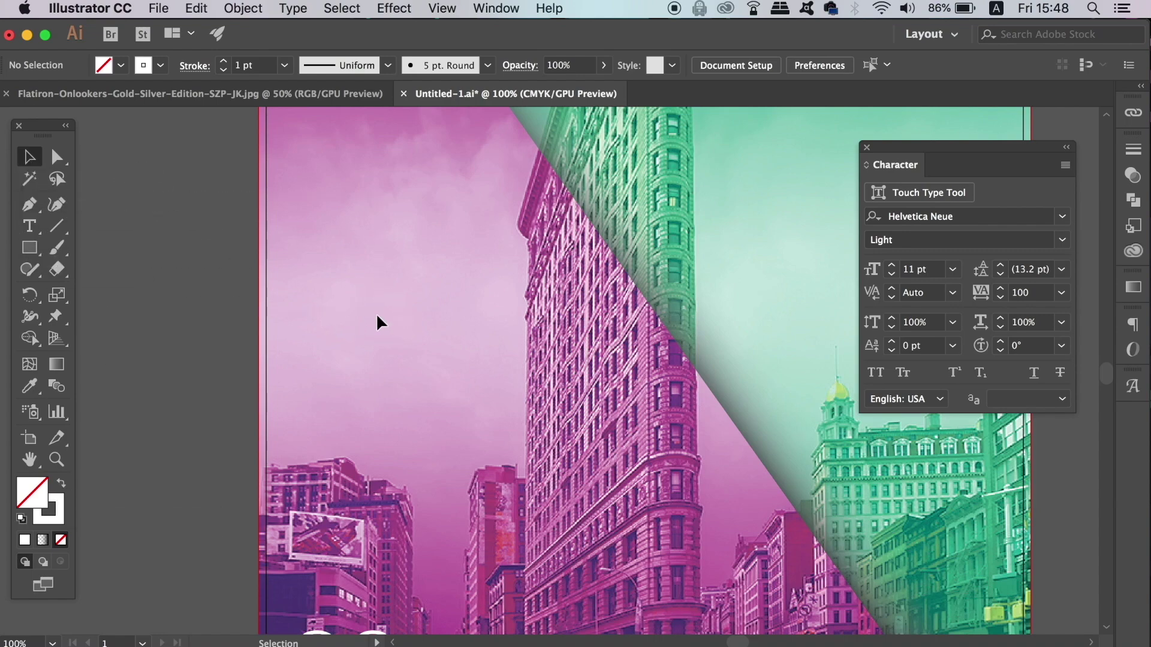
{"action": "left_click", "coordinate": [243, 9]}
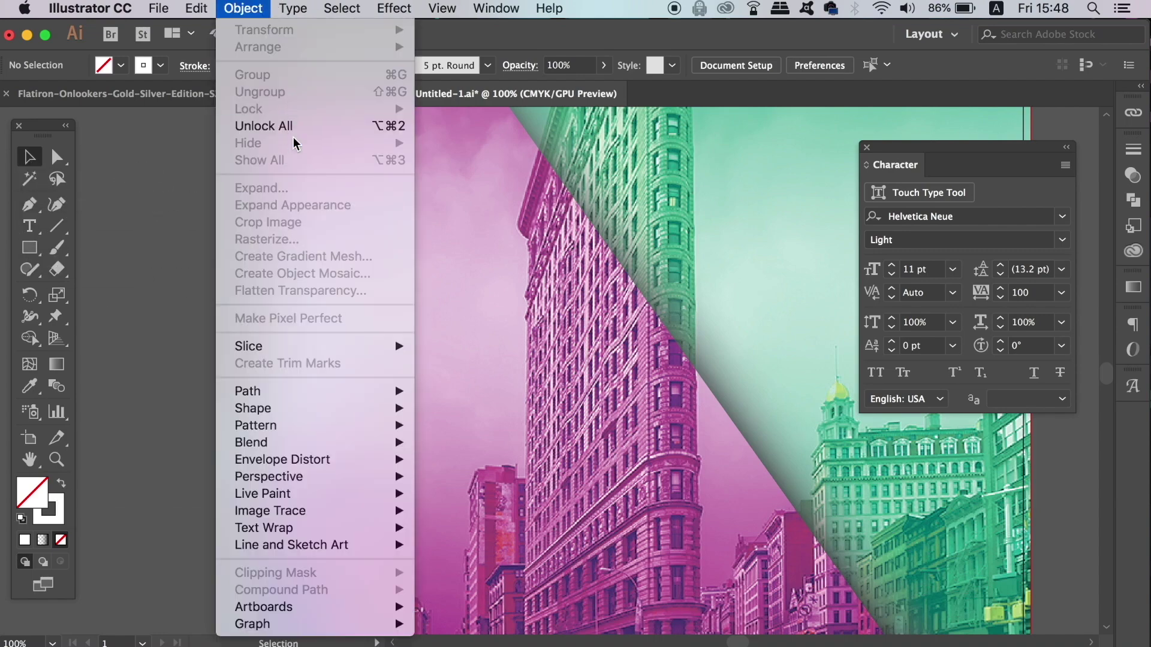
{"action": "left_click", "coordinate": [172, 289]}
{"action": "key", "text": "p"}
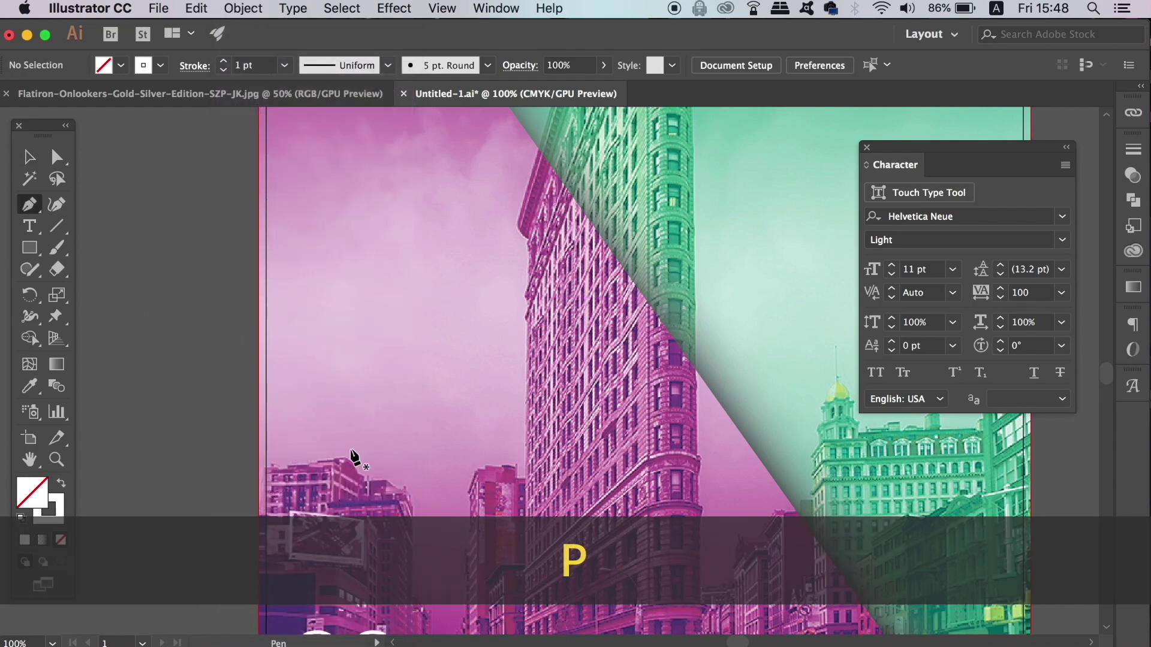
{"action": "scroll", "coordinate": [370, 308], "scroll_direction": "down", "scroll_amount": 5}
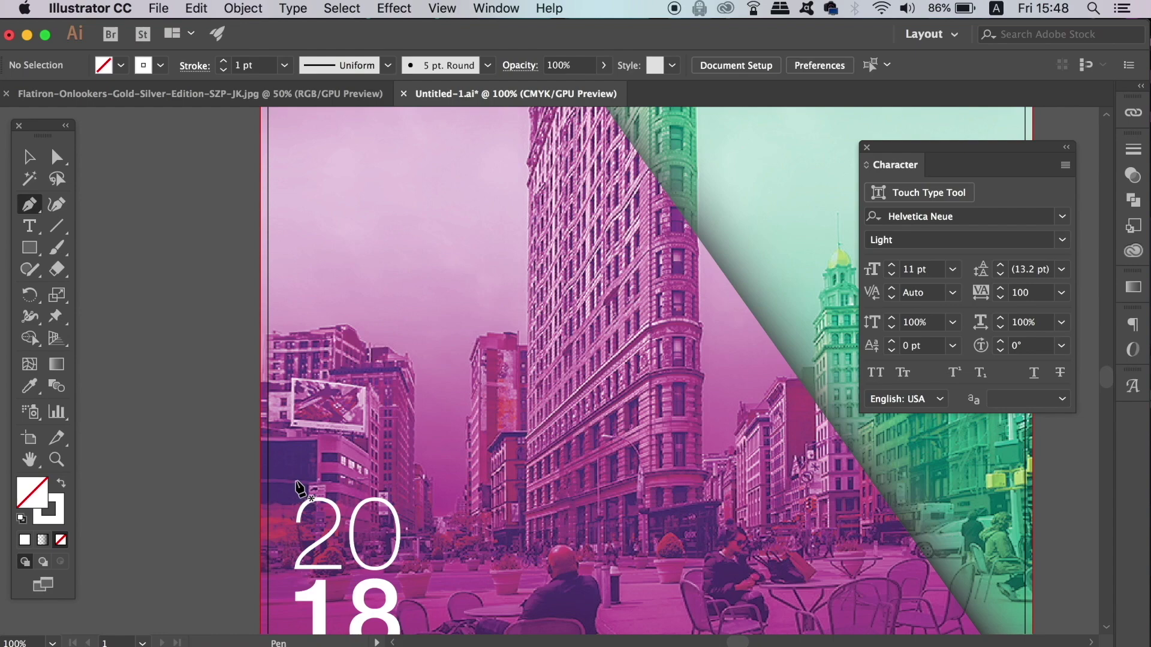
{"action": "left_click", "coordinate": [297, 482]}
{"action": "scroll", "coordinate": [300, 470], "scroll_direction": "up", "scroll_amount": 3}
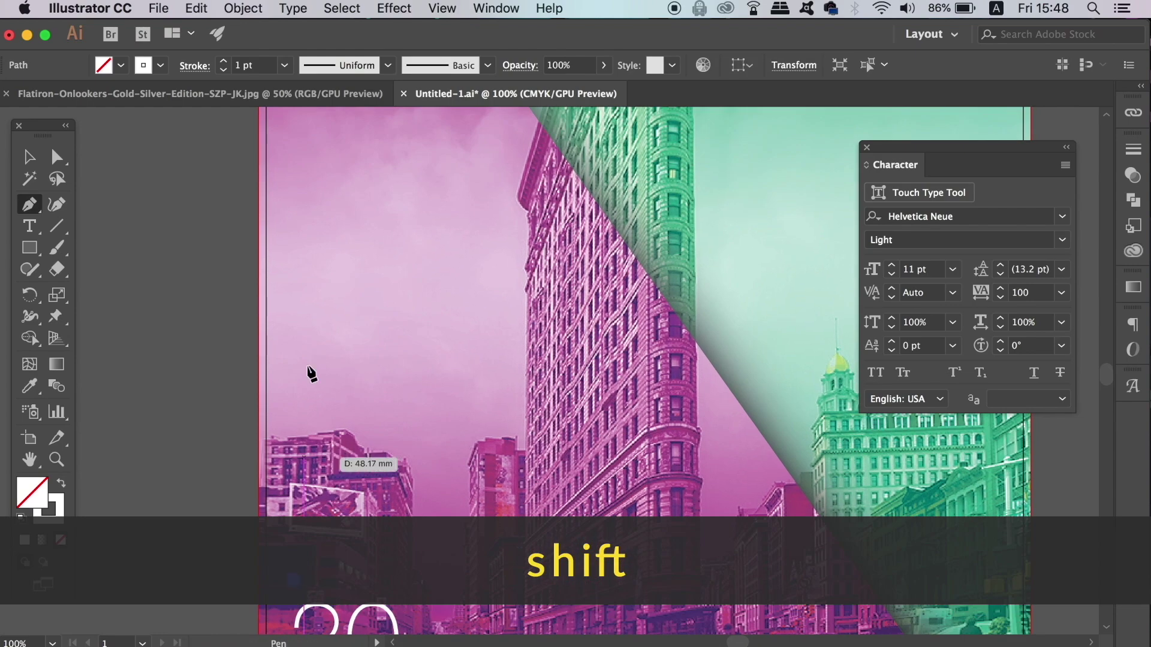
{"action": "key", "text": "super+minus"}
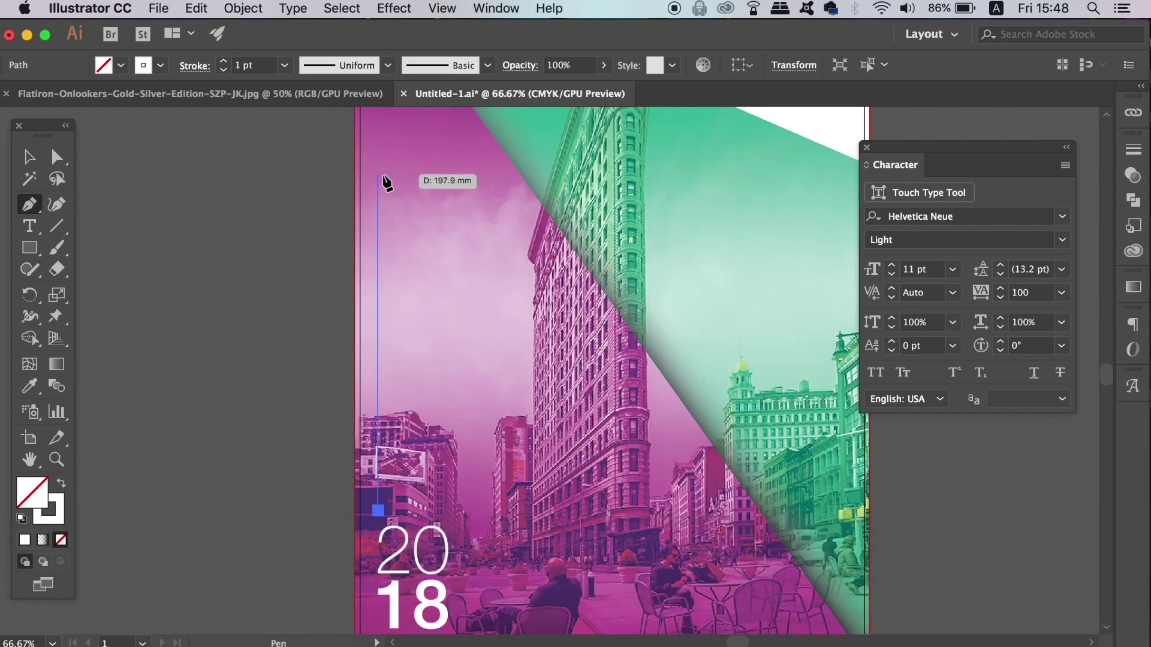
{"action": "left_click", "coordinate": [378, 190], "text": "shift"}
{"action": "left_click", "coordinate": [29, 156]}
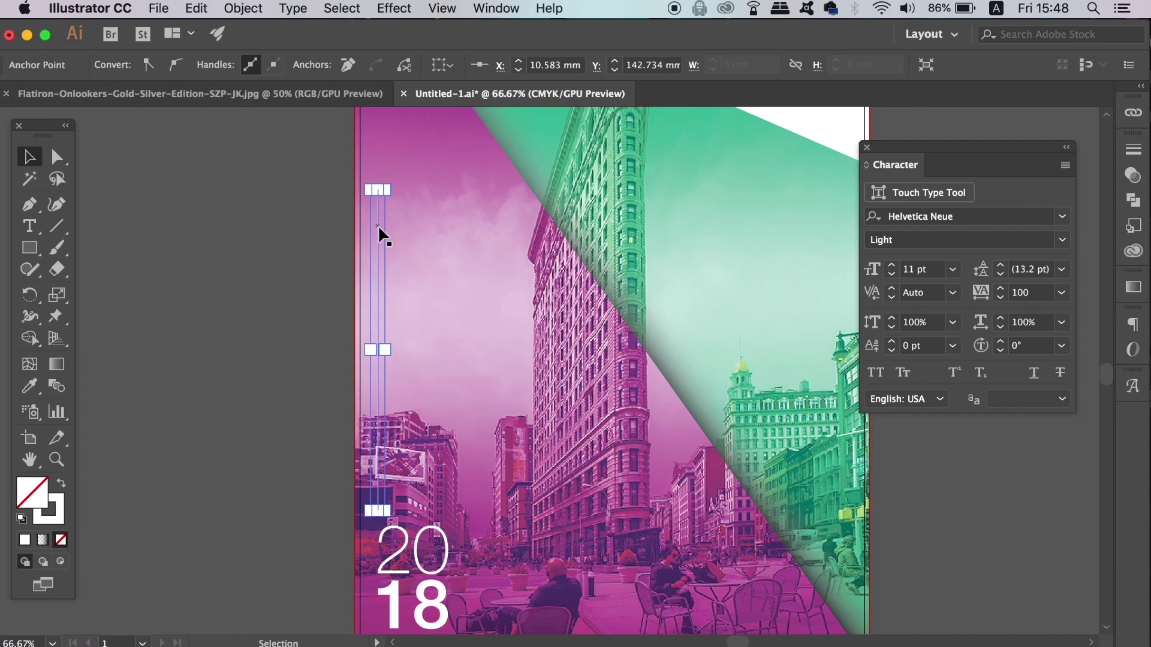
Set the vertical line's stroke to 14 pt and apply the tapered width profile that narrows to a point at its upper end.
{"action": "left_click", "coordinate": [285, 64]}
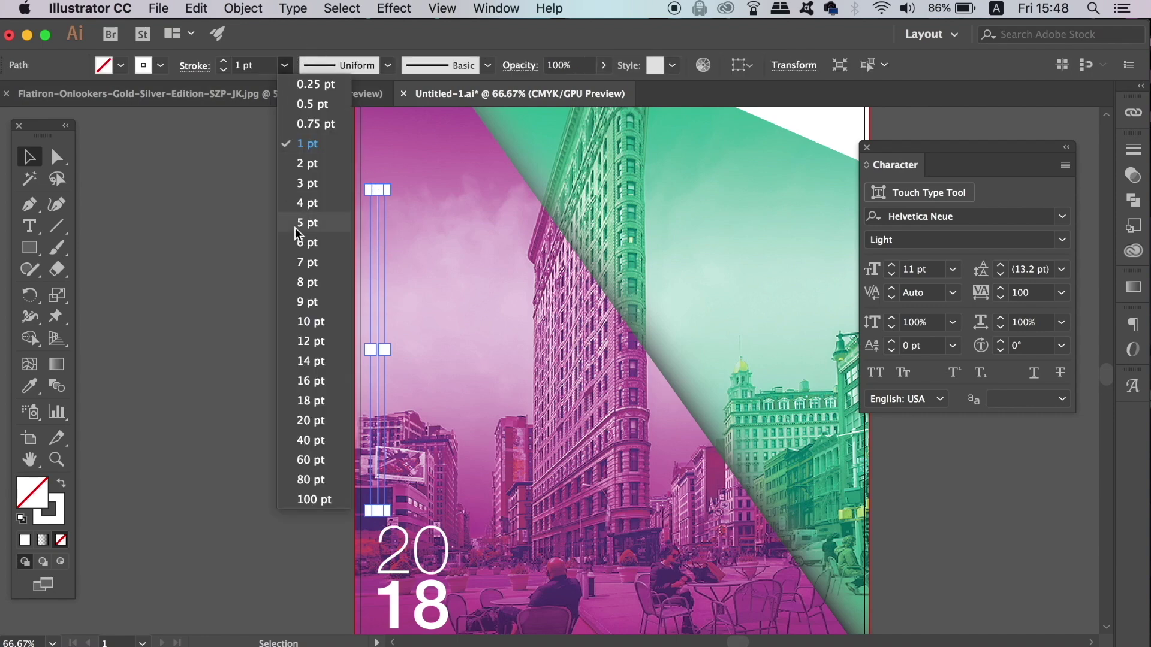
{"action": "left_click", "coordinate": [318, 359]}
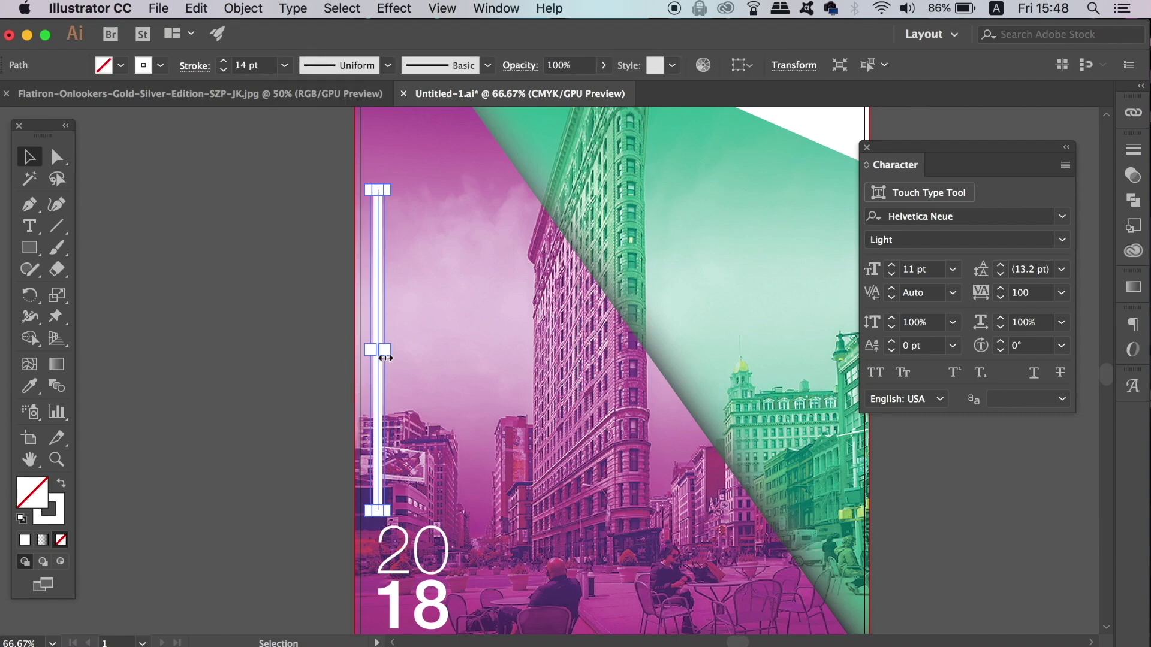
{"action": "left_click", "coordinate": [388, 65]}
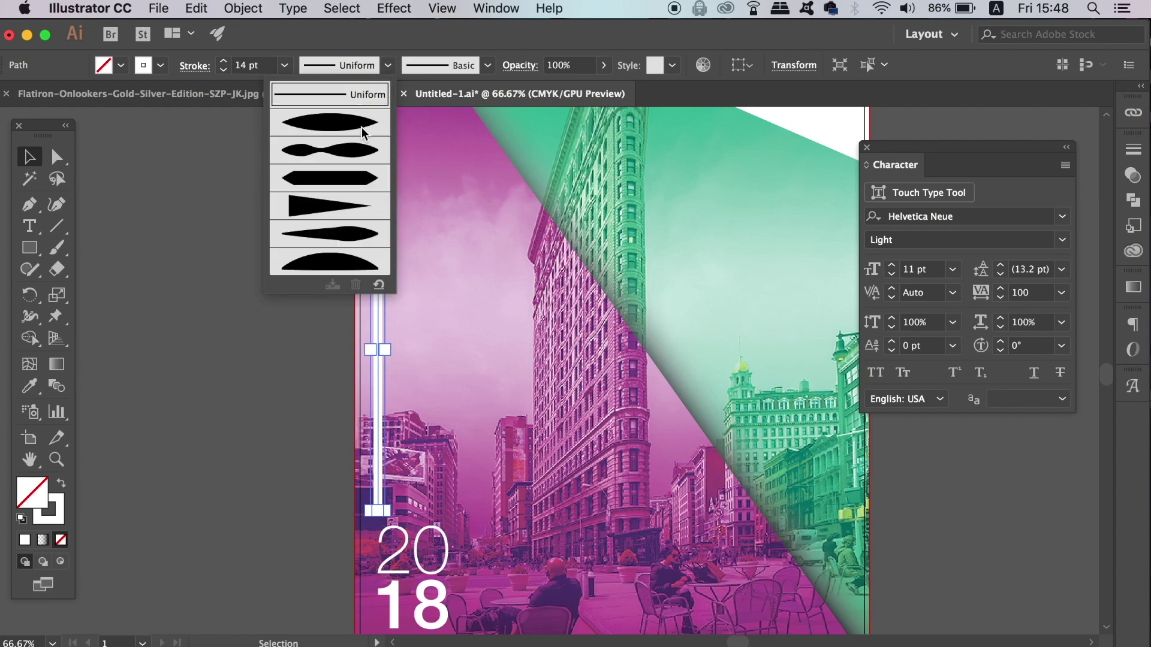
{"action": "left_click", "coordinate": [348, 211]}
{"action": "left_click", "coordinate": [259, 352]}
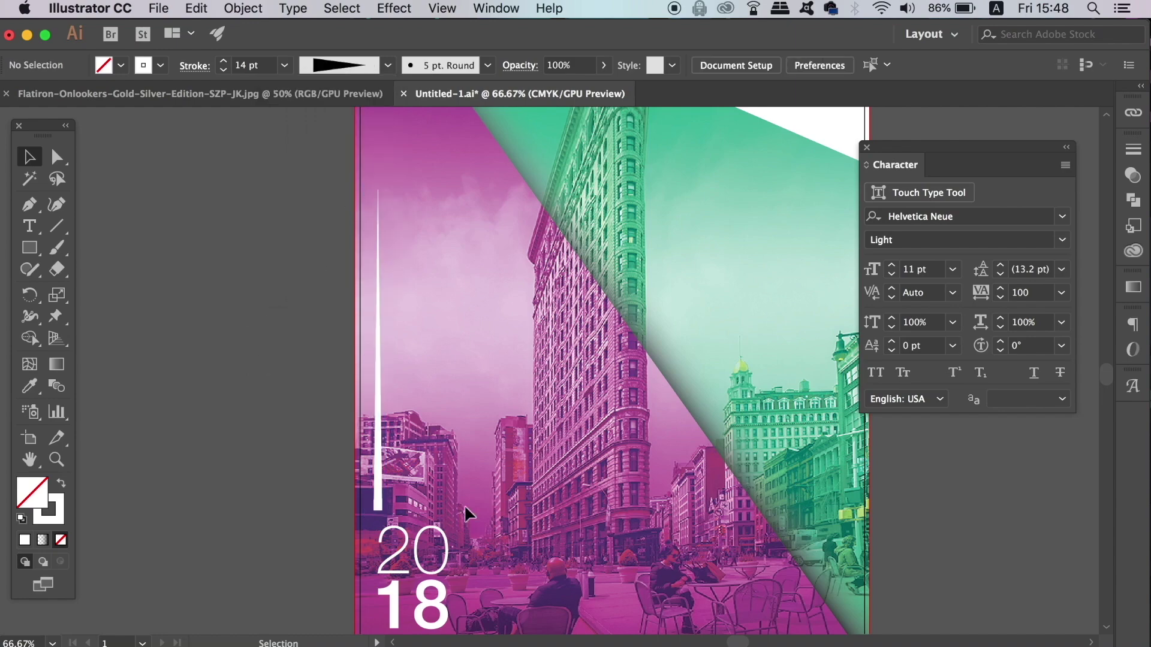
Give the tapered vertical line a round cap and nudge it slightly right to align with the left edge of the 2018 text.
{"action": "left_click", "coordinate": [380, 492]}
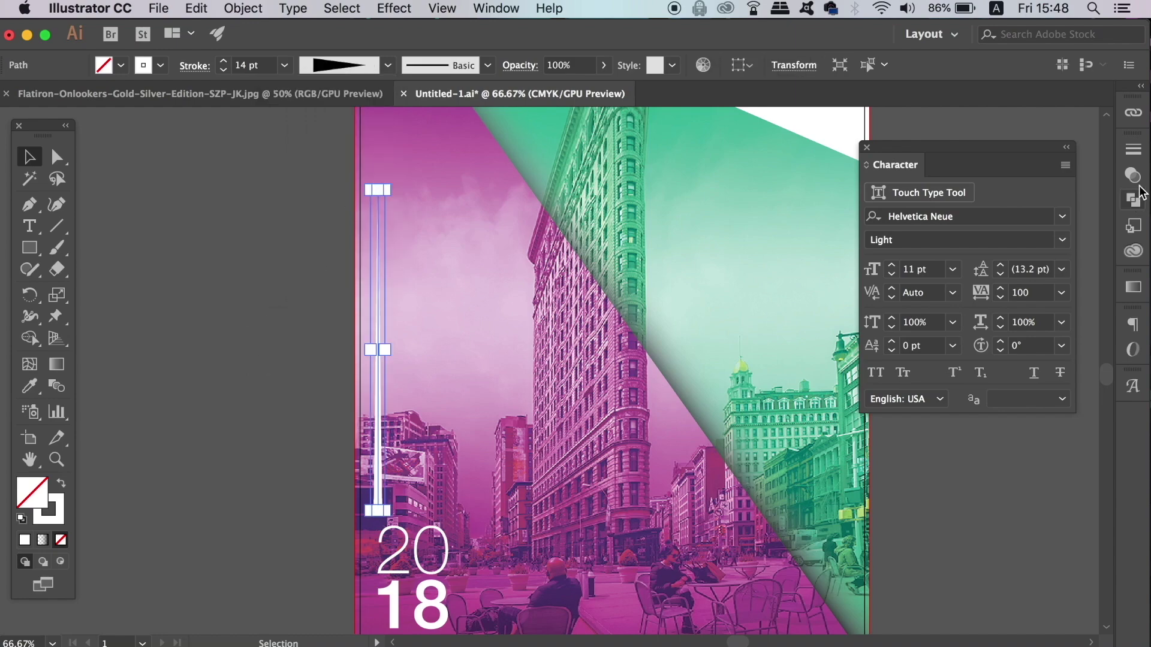
{"action": "left_click", "coordinate": [1133, 148]}
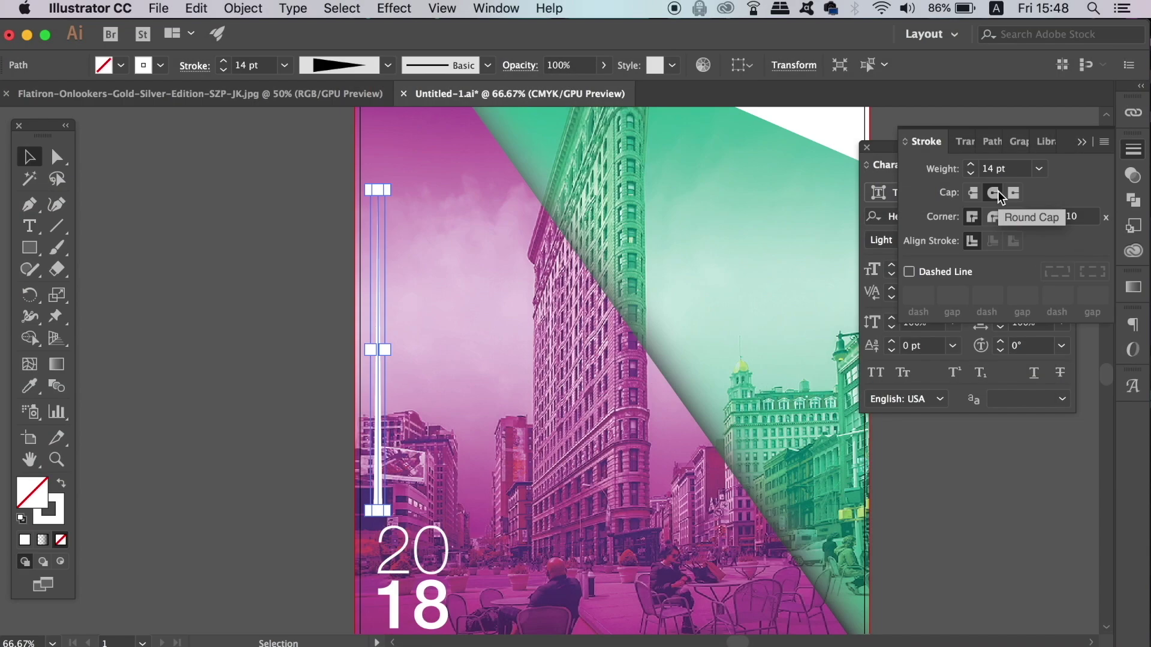
{"action": "left_click", "coordinate": [728, 322]}
{"action": "left_click", "coordinate": [984, 489]}
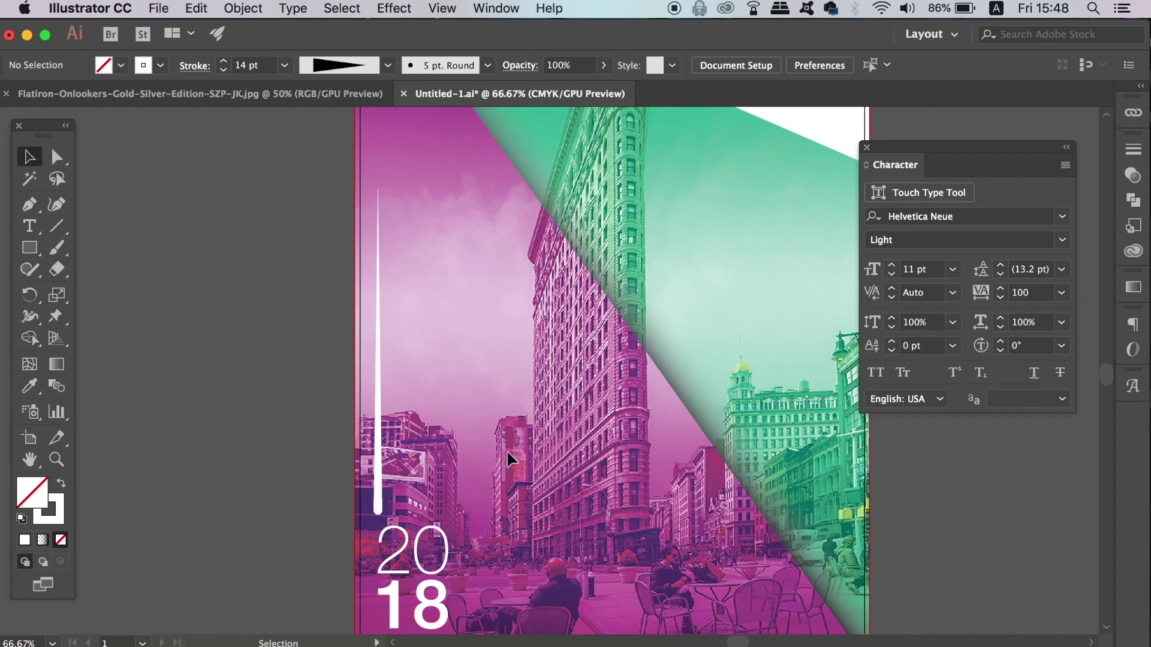
{"action": "left_click", "coordinate": [379, 471]}
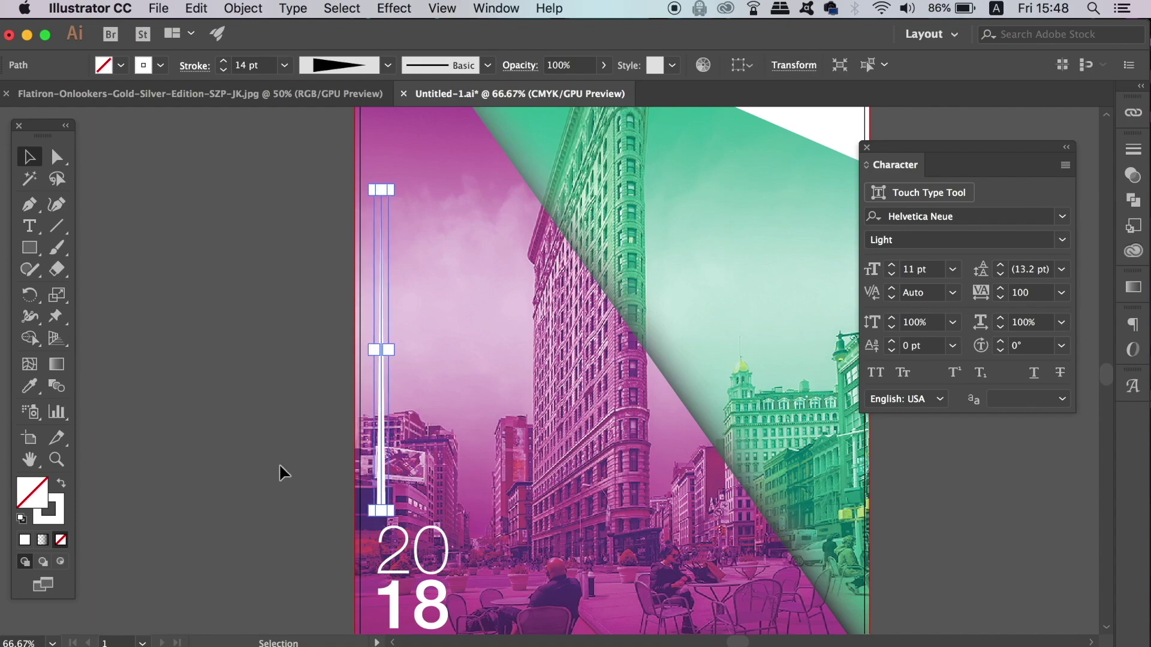
{"action": "left_click", "coordinate": [279, 467]}
Duplicate the tapered line a short distance to its right and repeat the copy four times, making six evenly spaced lines above 2018.
{"action": "key", "text": "super+equal"}
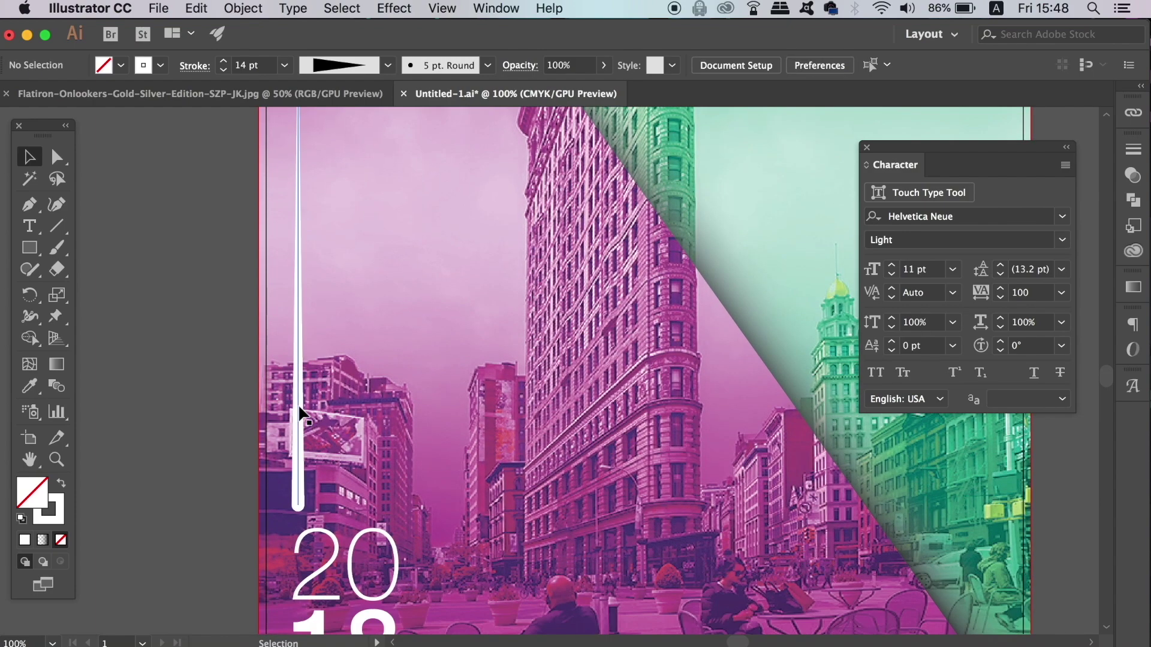
{"action": "left_click", "coordinate": [299, 412]}
{"action": "left_click_drag", "start_coordinate": [297, 397], "coordinate": [314, 398]}
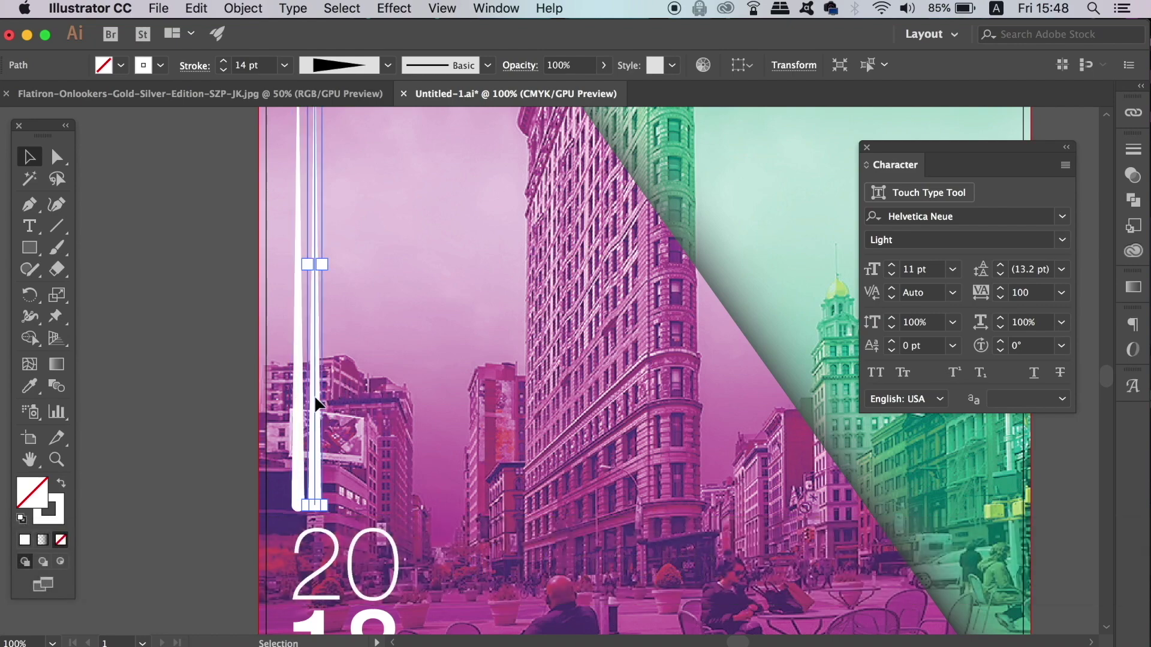
{"action": "key", "text": "super+d"}
{"action": "key", "text": "super+d"}
{"action": "key", "text": "super+d"}
{"action": "key", "text": "super+d"}
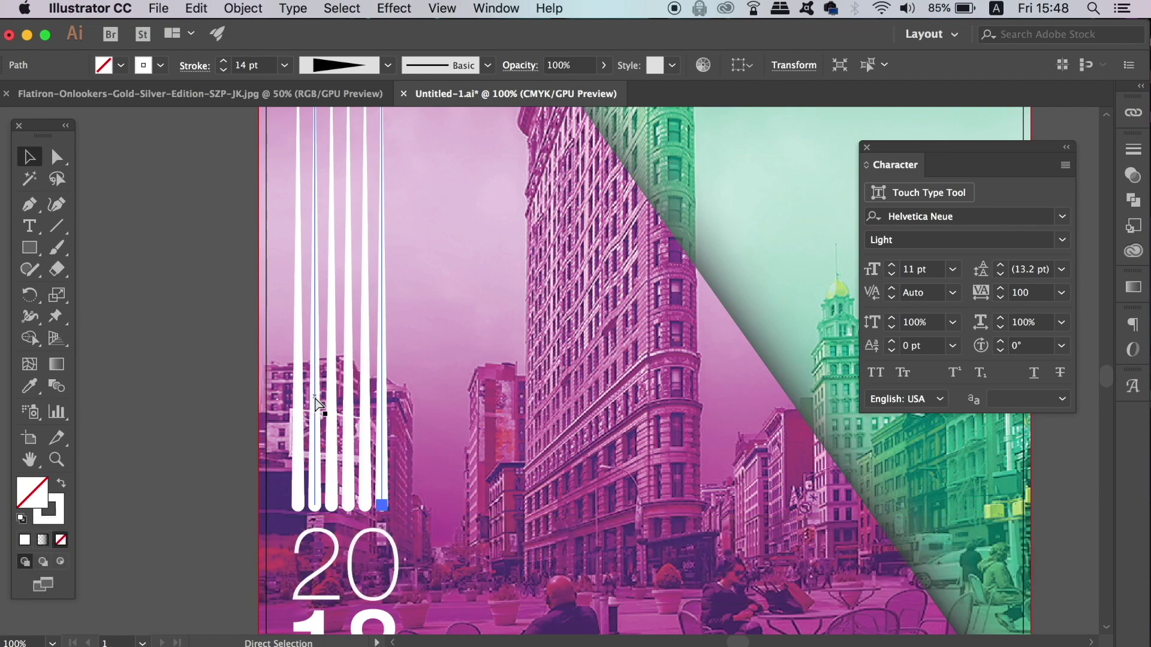
{"action": "left_click", "coordinate": [148, 249]}
Set the blending mode of all six tapered lines above the 2018 text to Soft Light.
{"action": "key", "text": "super+minus"}
{"action": "key", "text": "super+minus"}
{"action": "key", "text": "super+minus"}
{"action": "key", "text": "super+minus"}
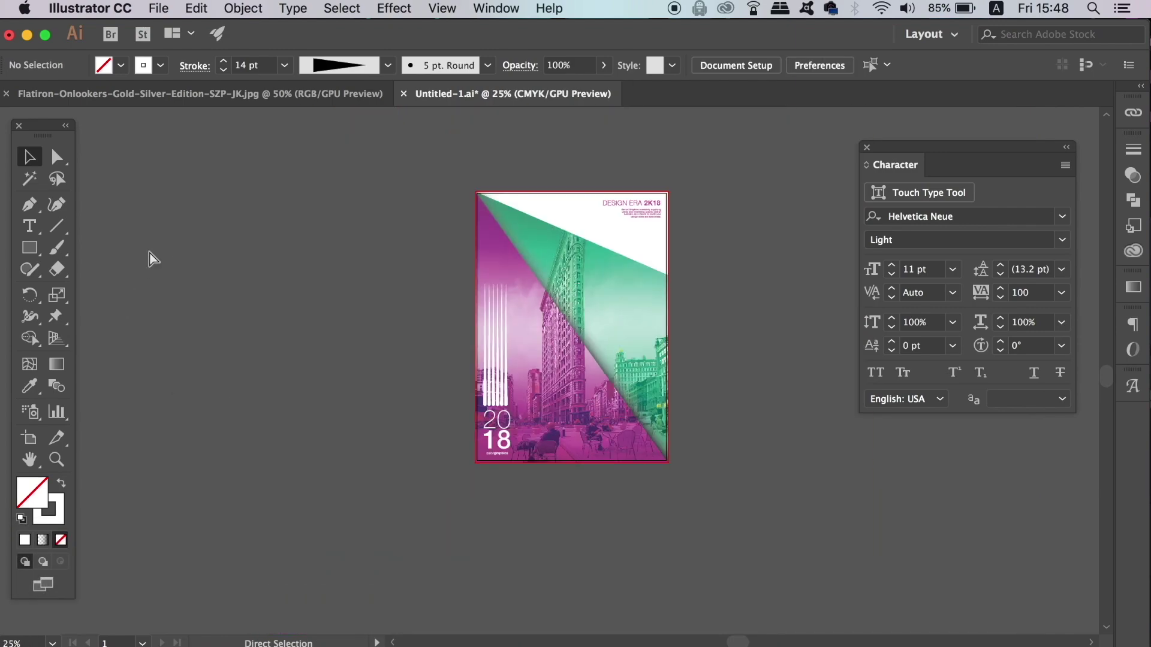
{"action": "key", "text": "super+plus"}
{"action": "key", "text": "super+plus"}
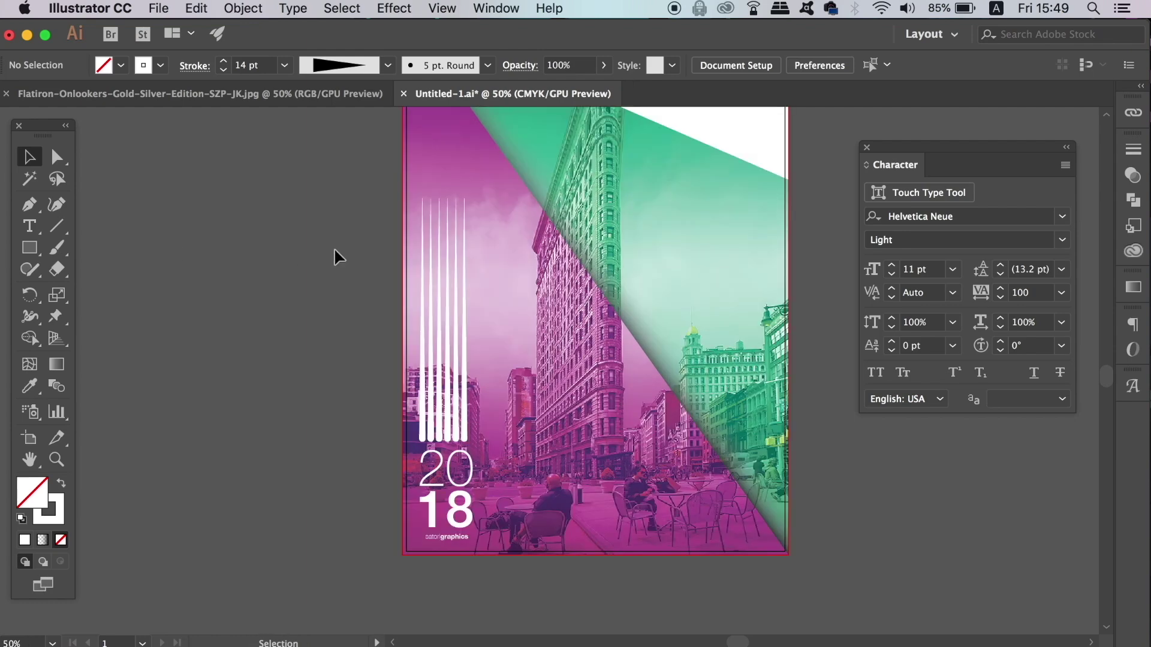
{"action": "left_click_drag", "start_coordinate": [496, 340], "coordinate": [495, 340]}
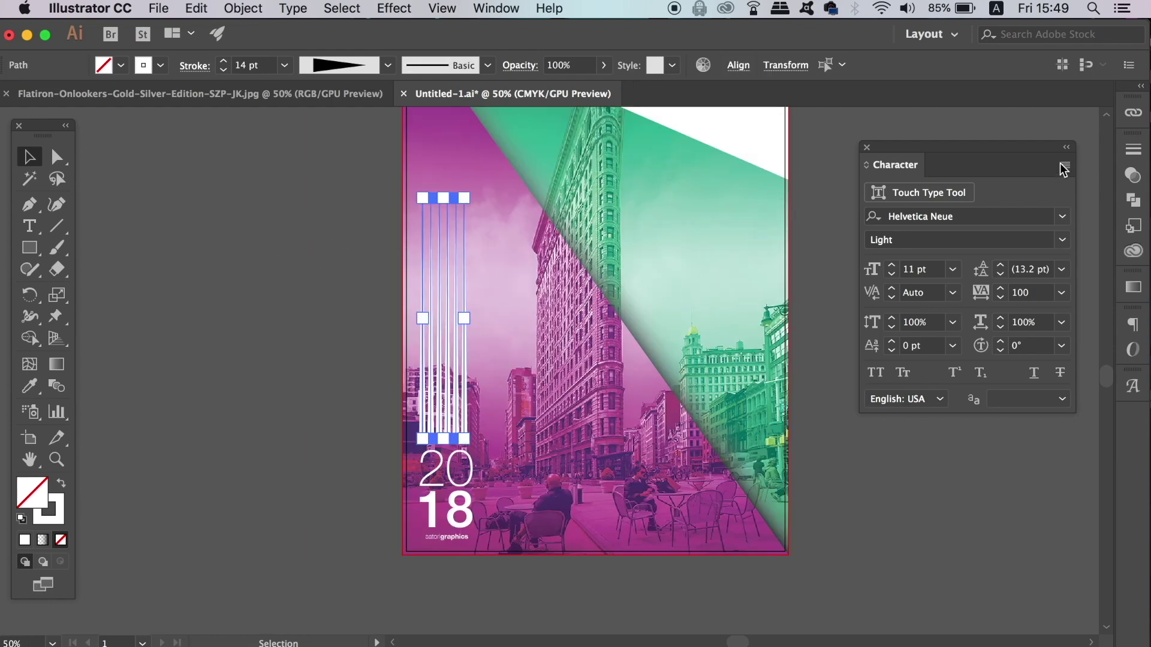
{"action": "left_click", "coordinate": [1133, 175]}
{"action": "left_click", "coordinate": [939, 168]}
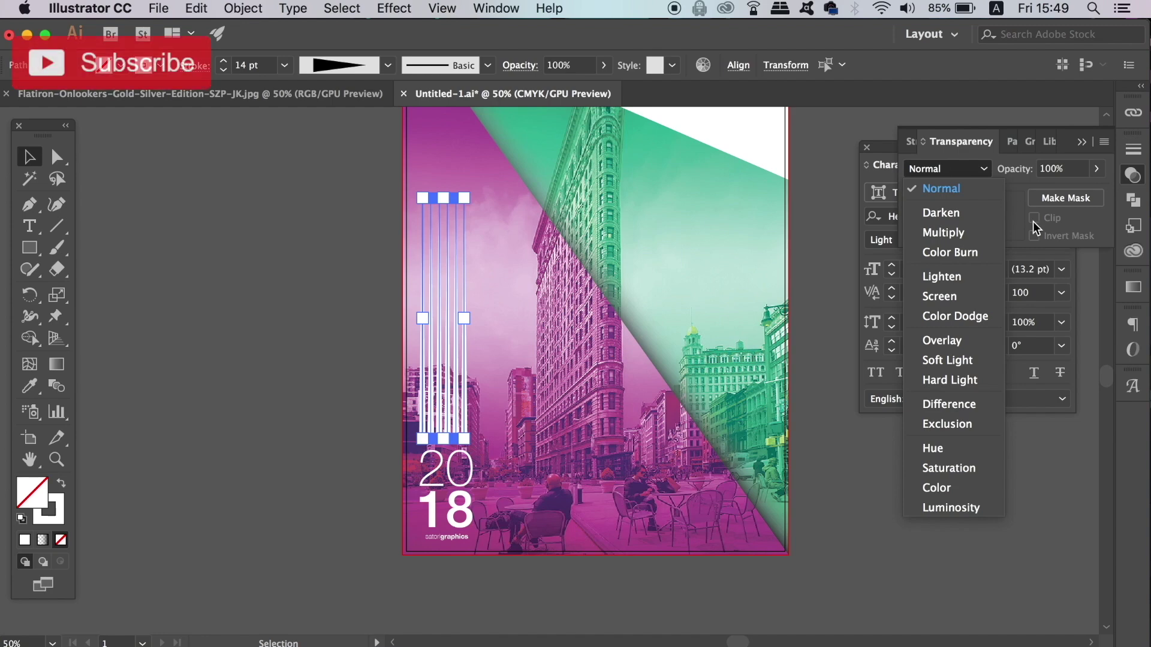
{"action": "left_click", "coordinate": [964, 360]}
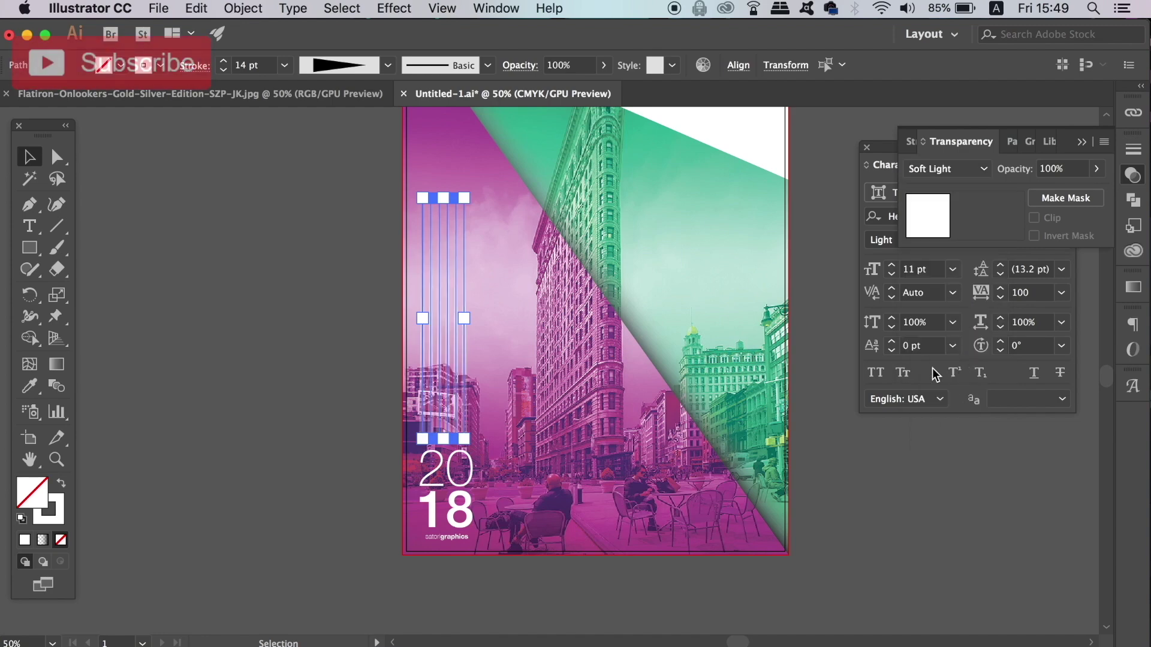
{"action": "left_click", "coordinate": [315, 369]}
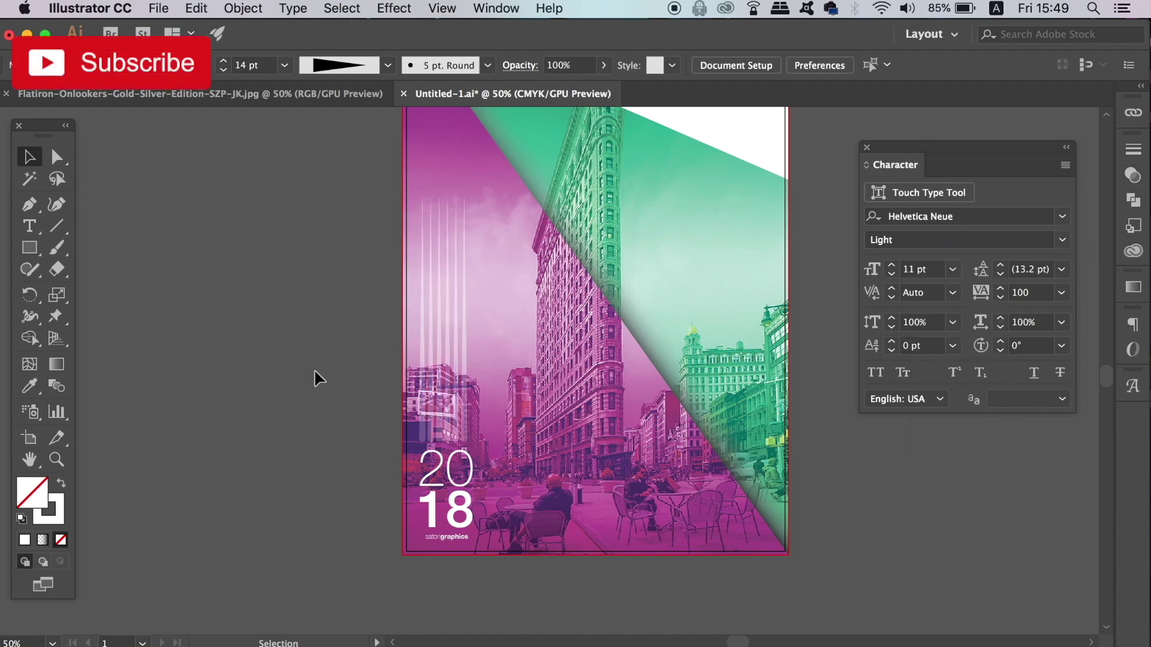